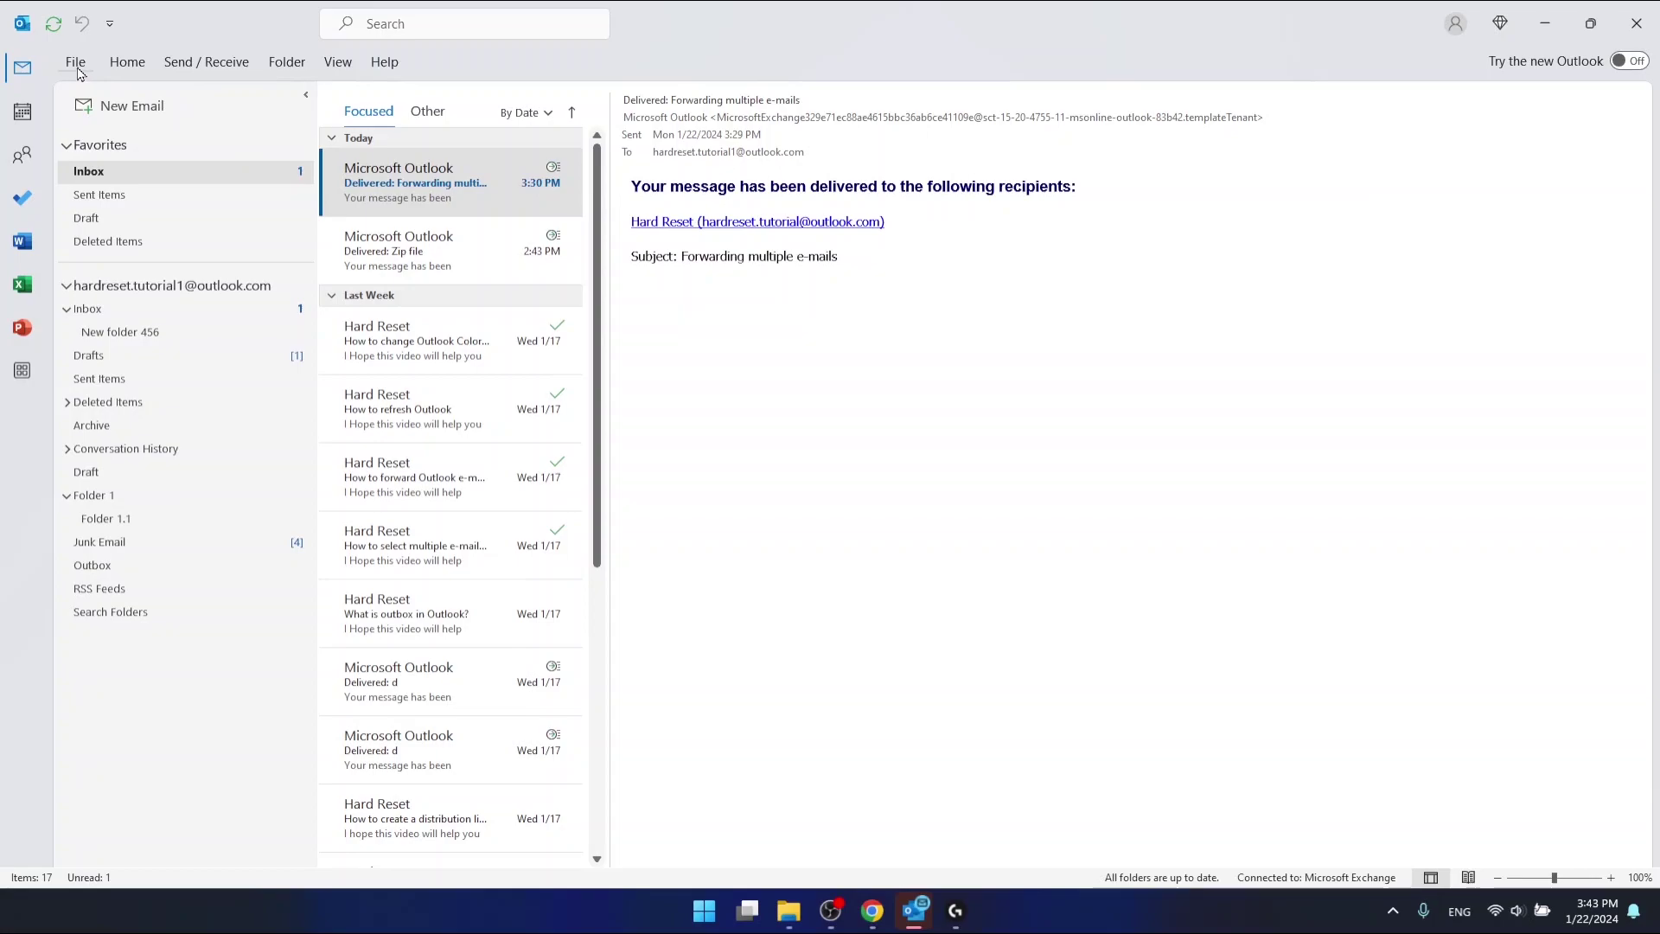
# - Open Outlook Options from the File backstage, landing on its General page
pyautogui.click(76, 63)
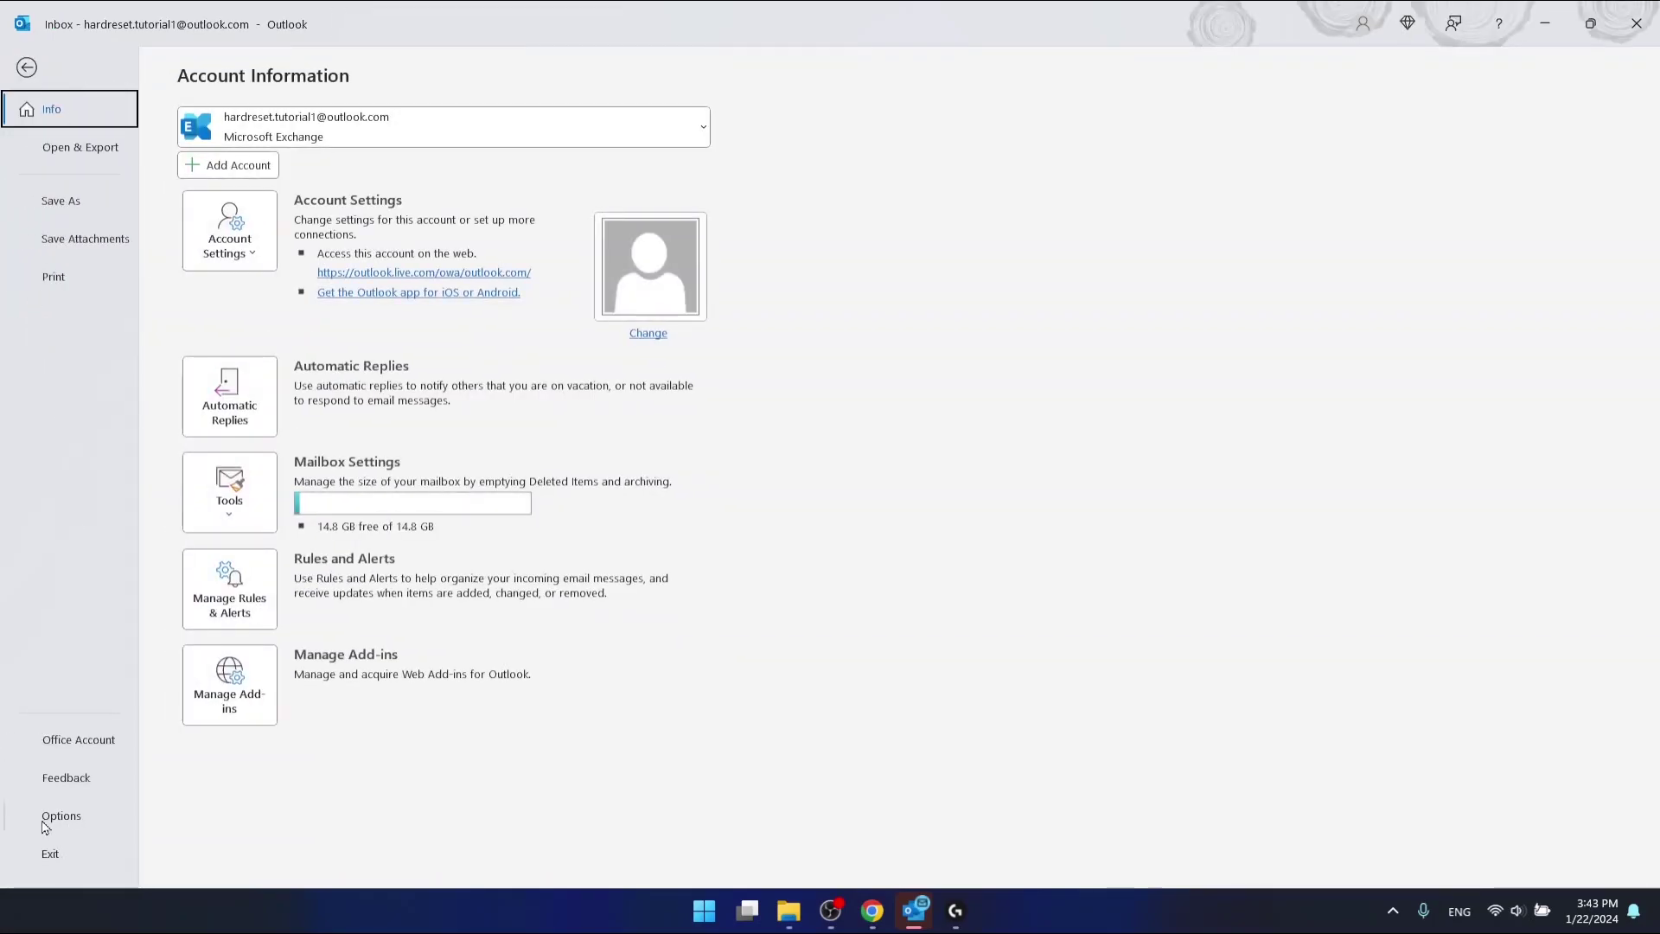
pyautogui.click(76, 814)
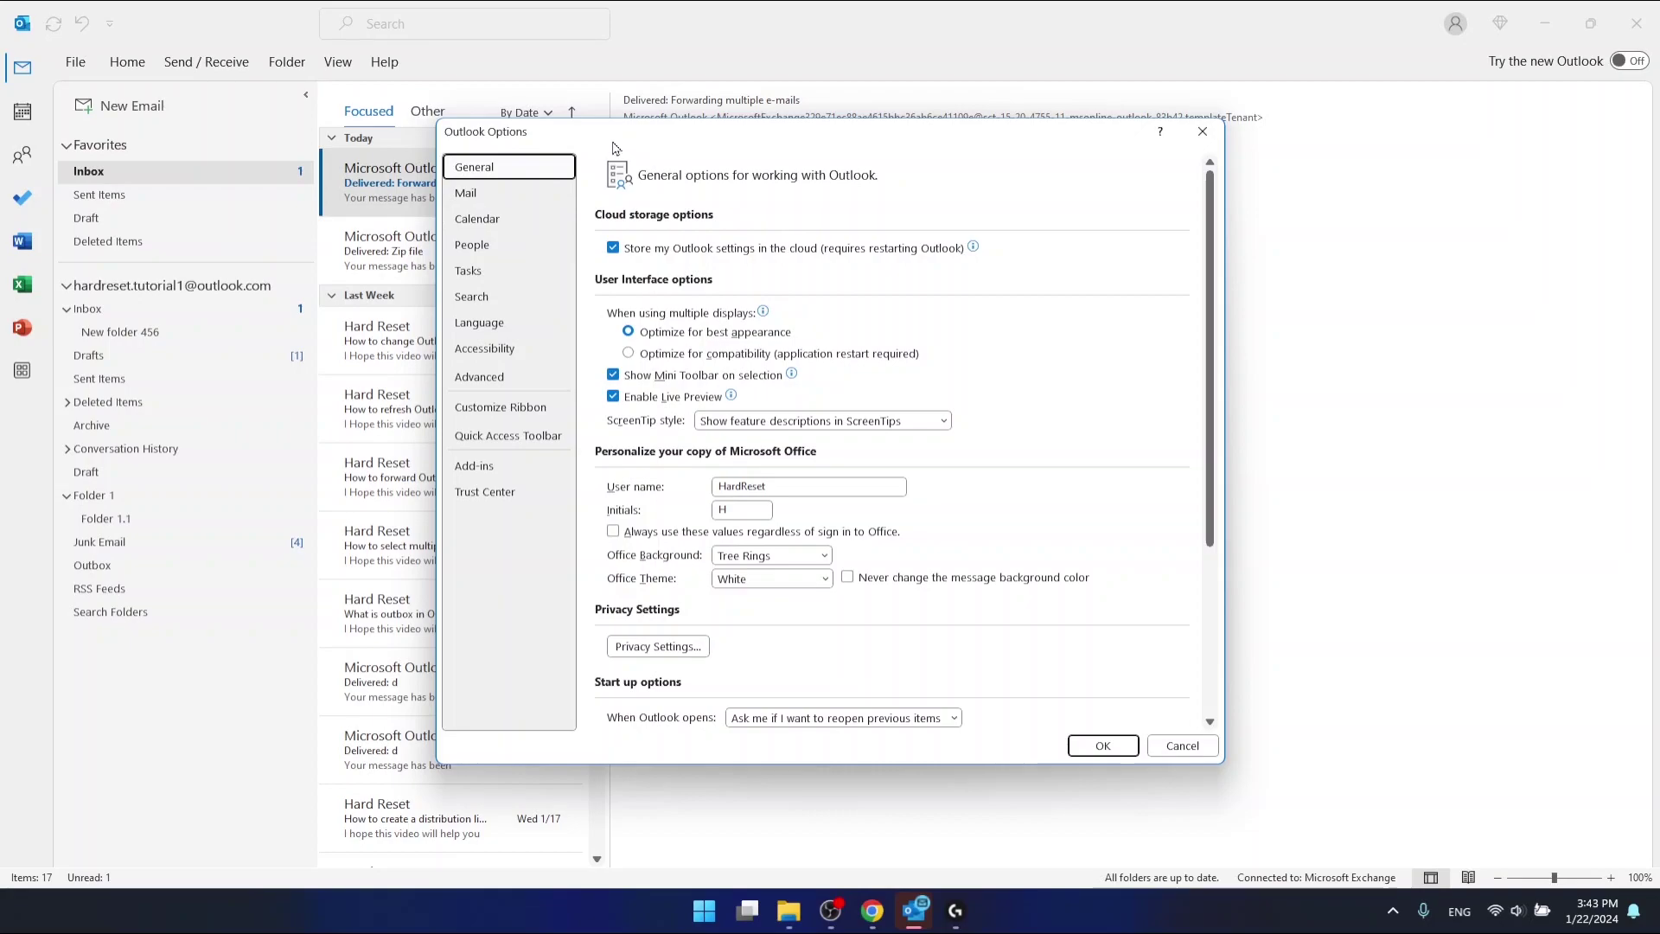
# - Page through the Mail, Calendar, People, Tasks, Language and Accessibility option categories
pyautogui.click(501, 192)
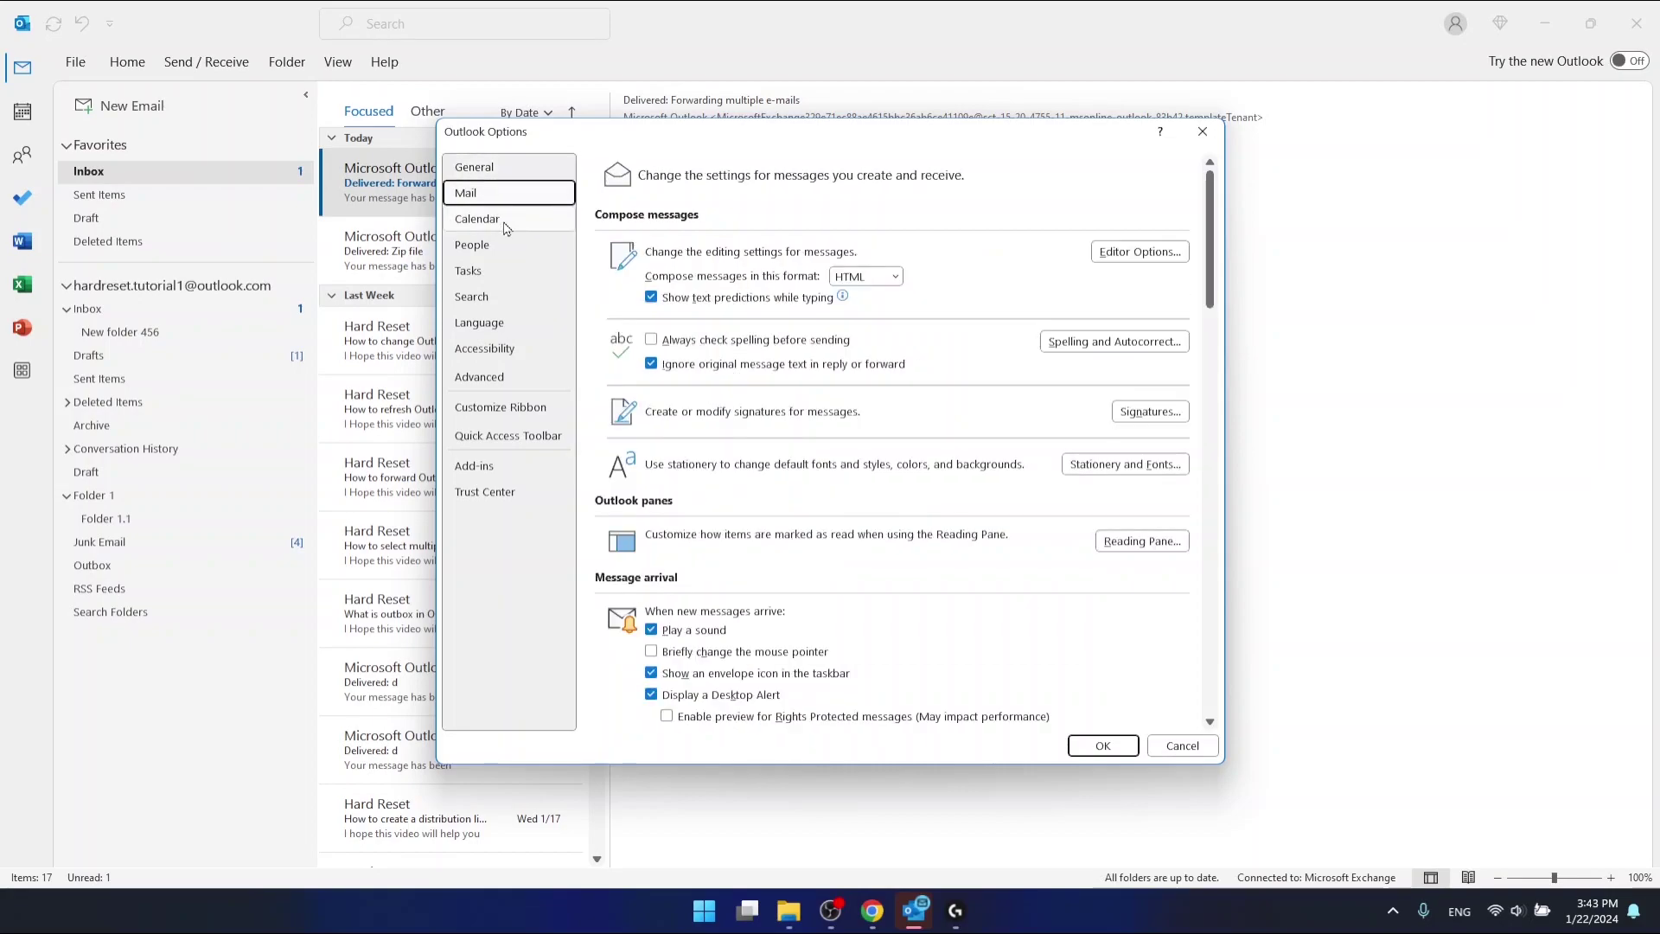
pyautogui.click(507, 223)
pyautogui.click(514, 250)
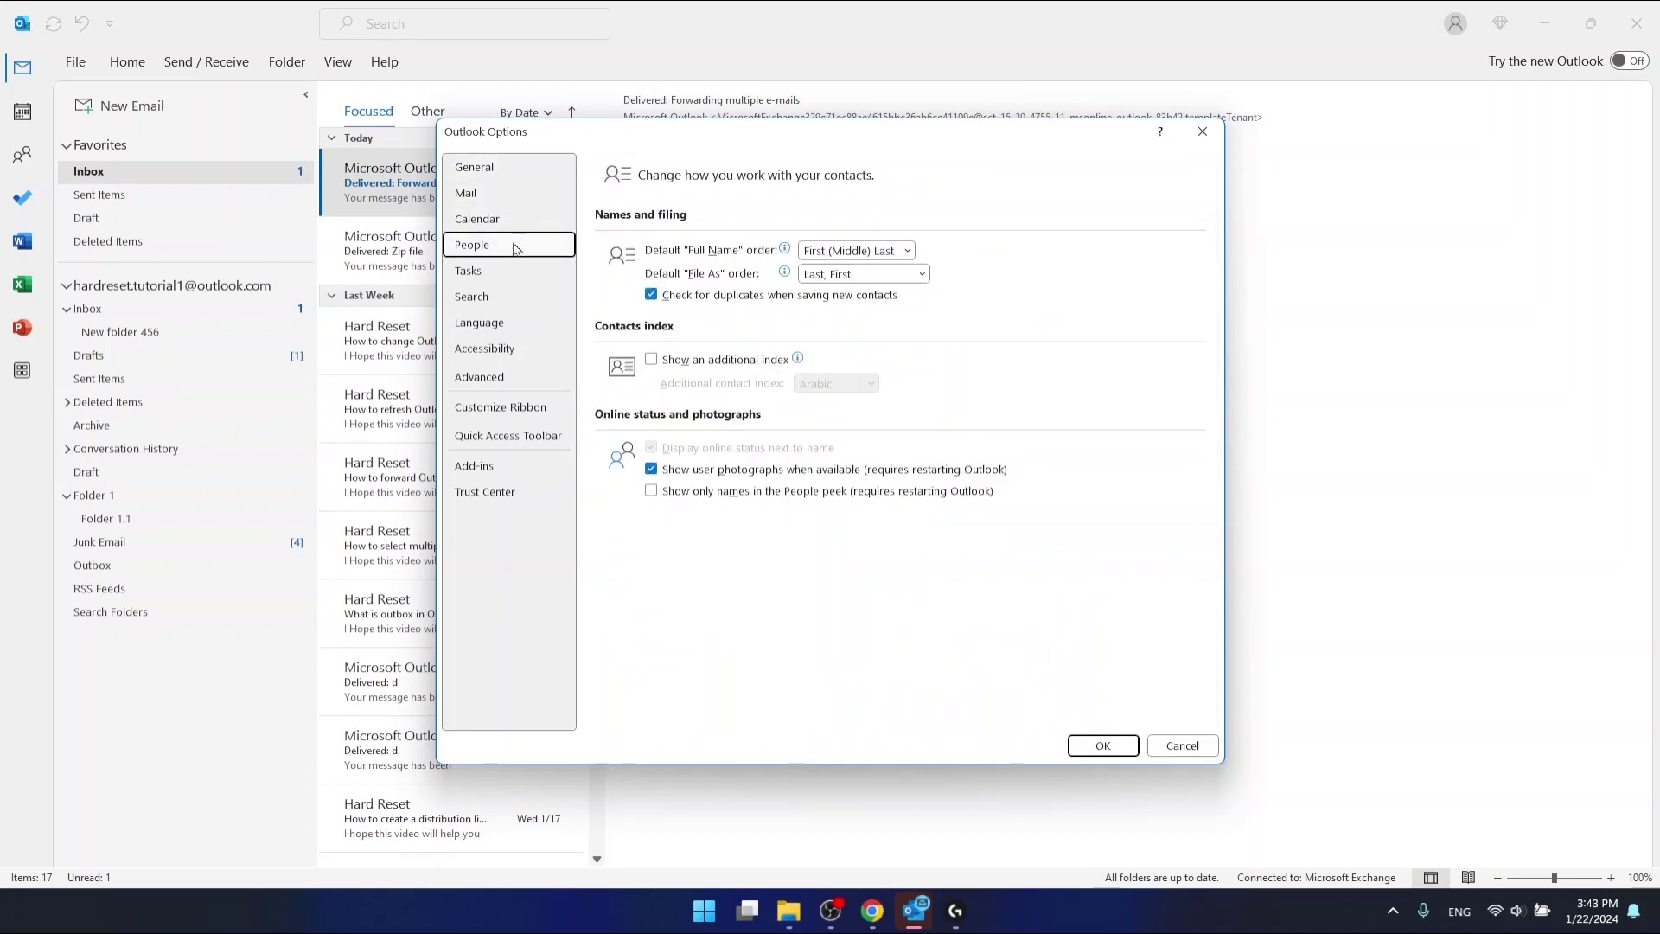
pyautogui.click(516, 273)
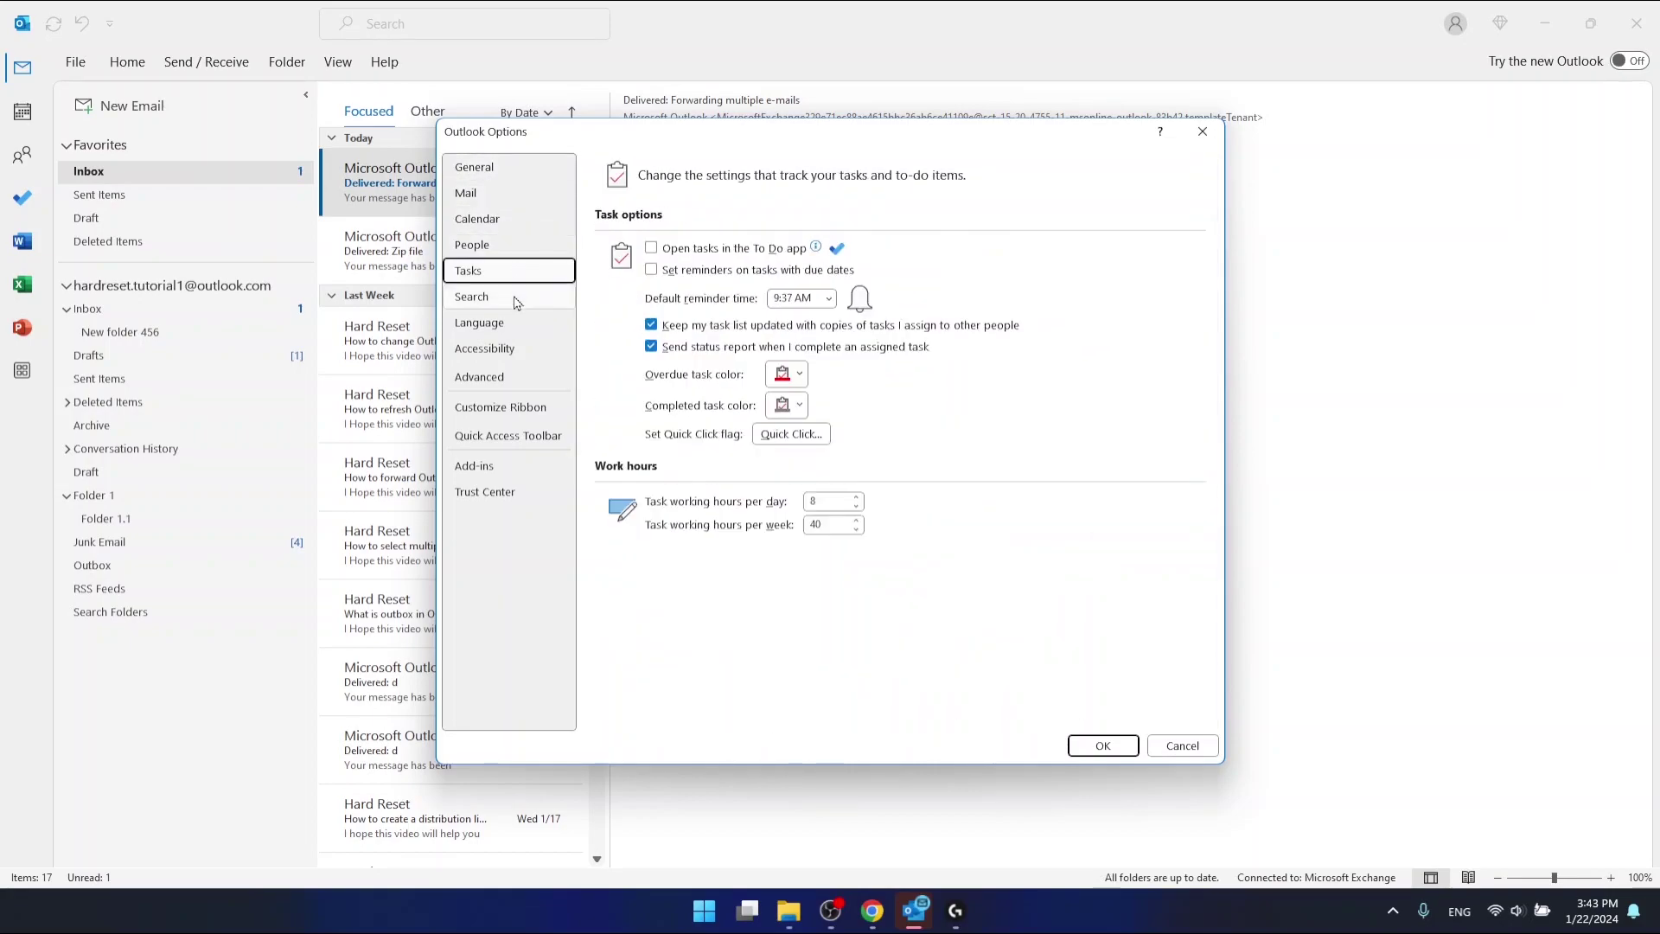
pyautogui.click(517, 300)
pyautogui.click(515, 329)
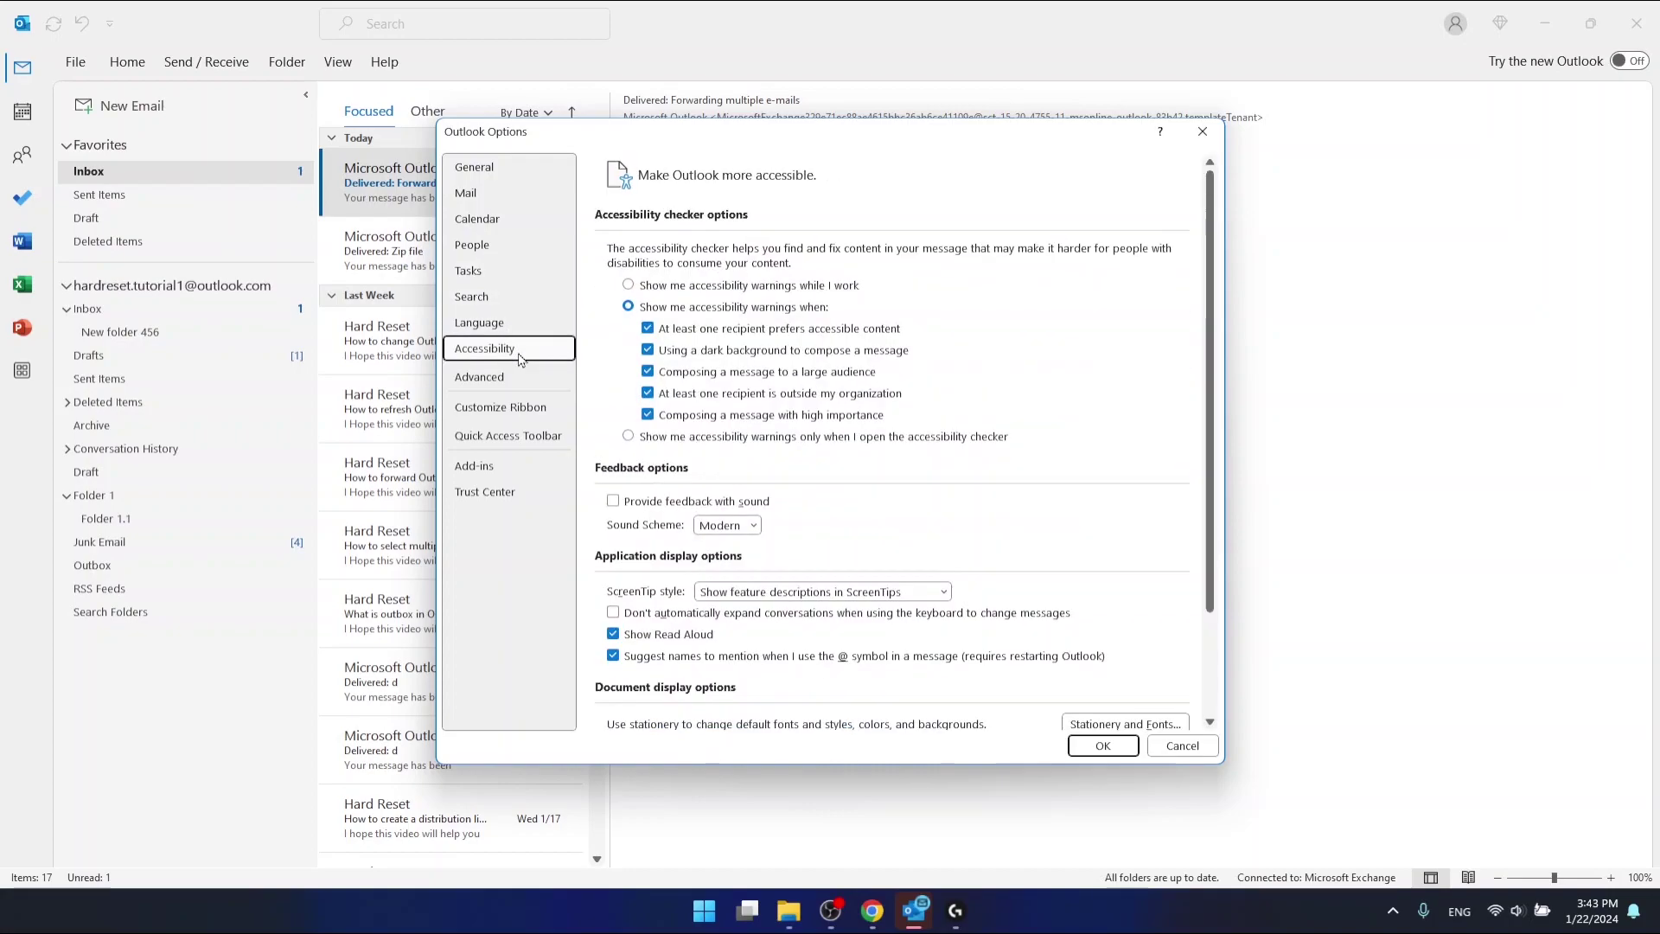
# - Continue through Advanced, Customize Ribbon, Quick Access Toolbar and Add-ins, ending on Trust Center
pyautogui.click(515, 382)
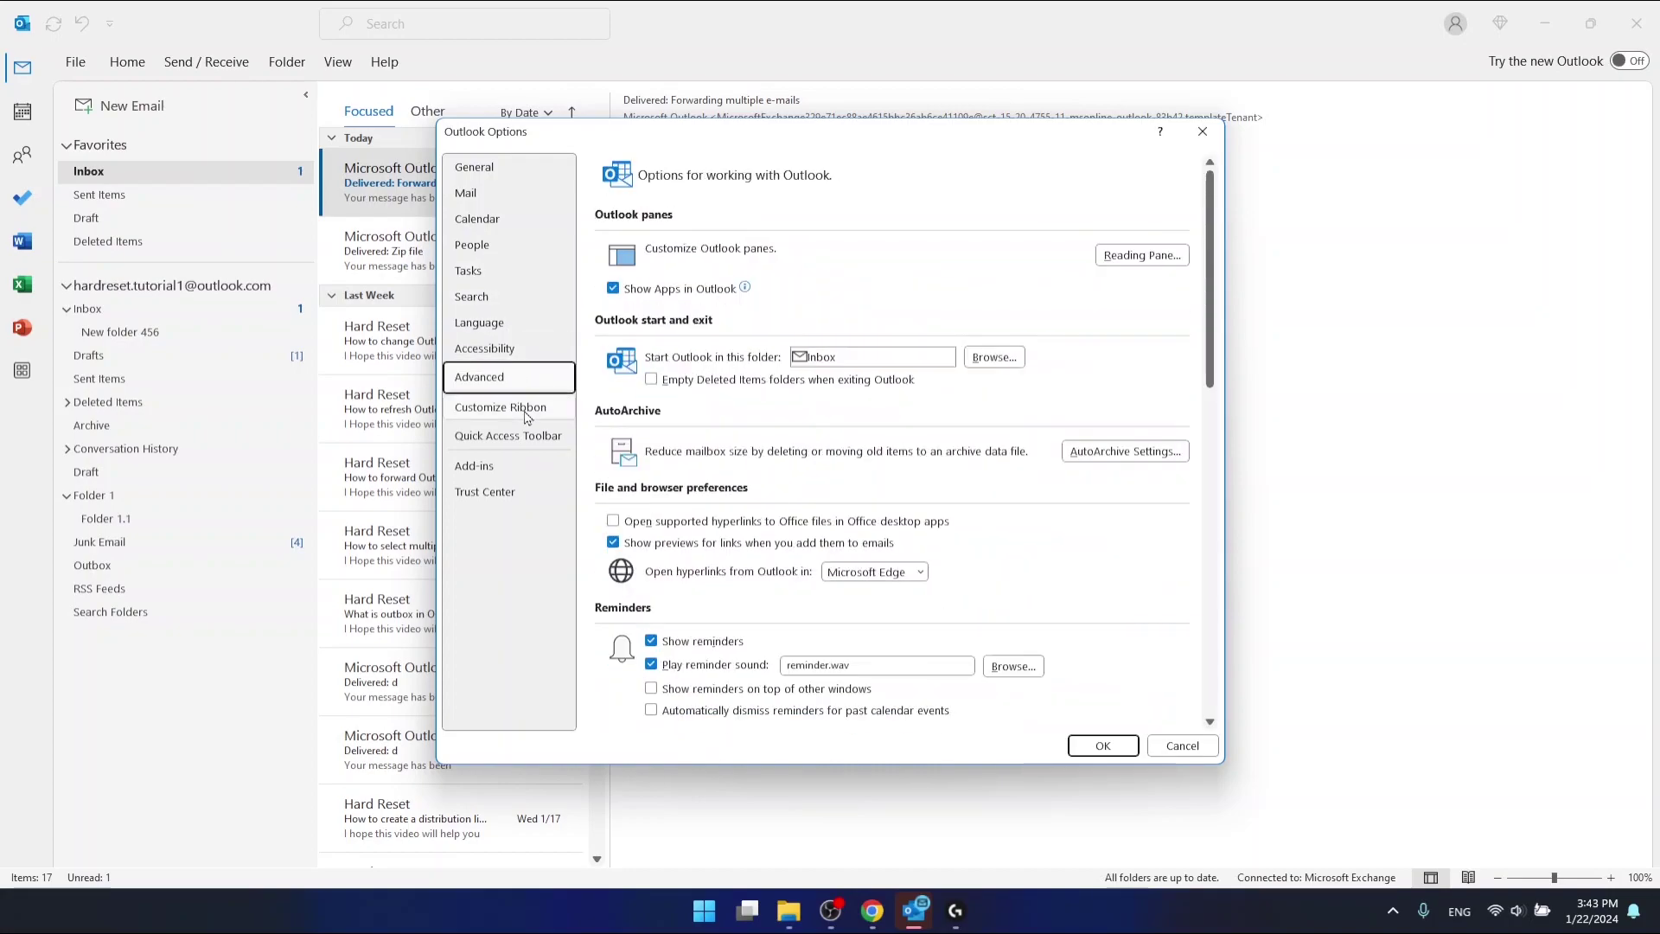
pyautogui.click(527, 411)
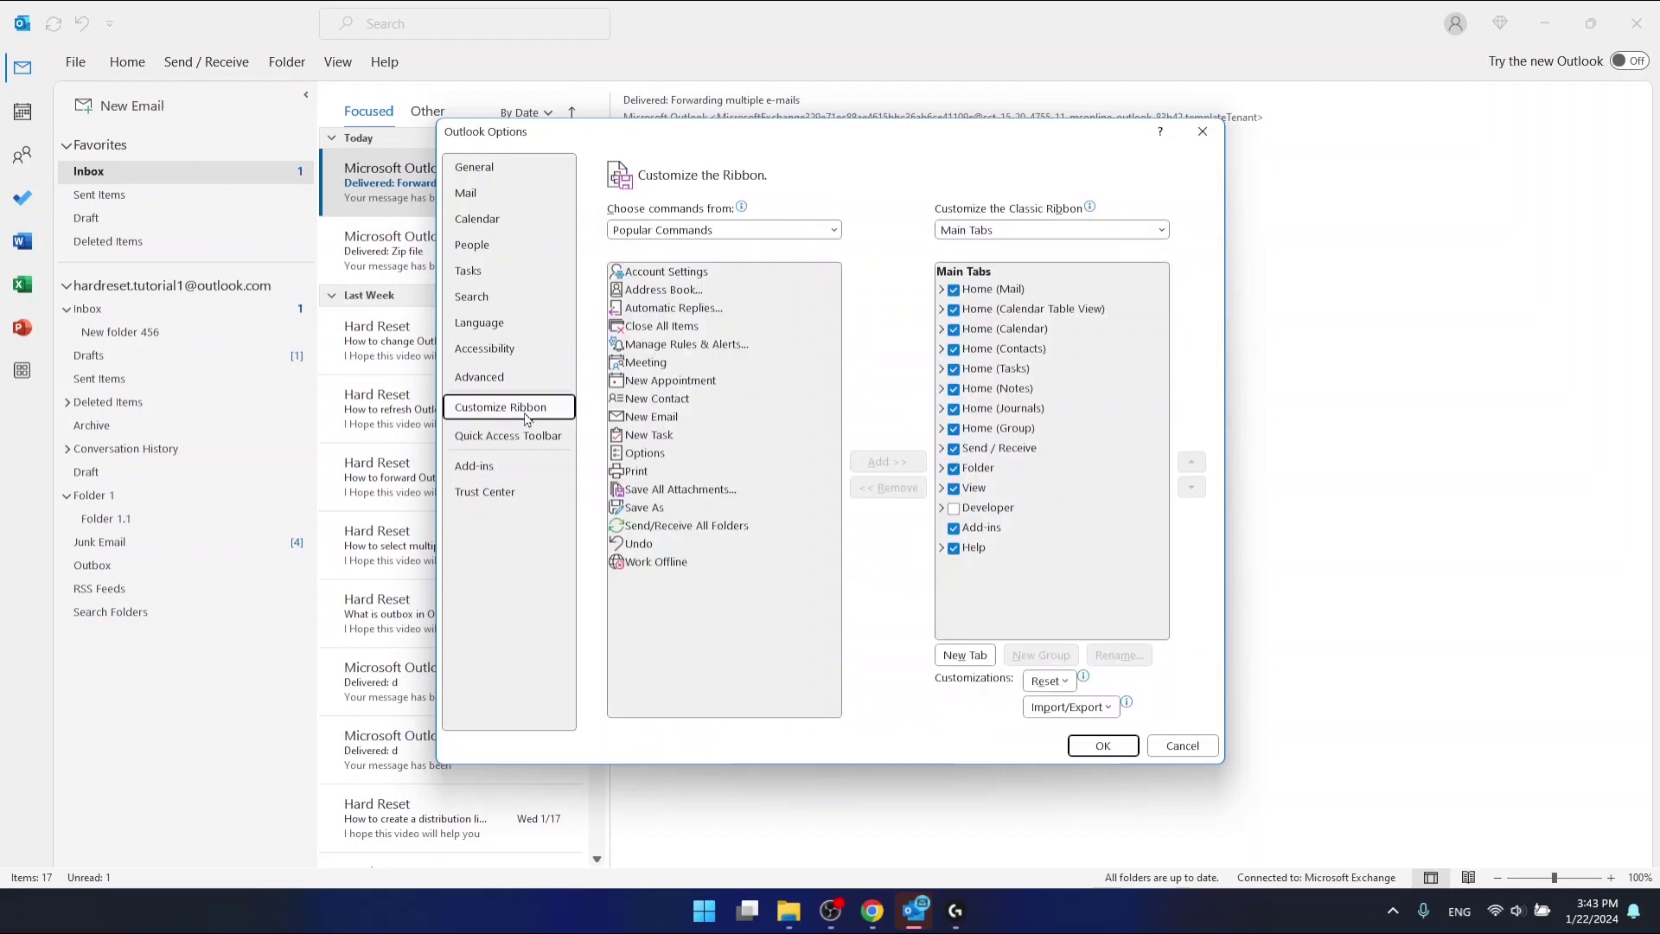
pyautogui.click(543, 446)
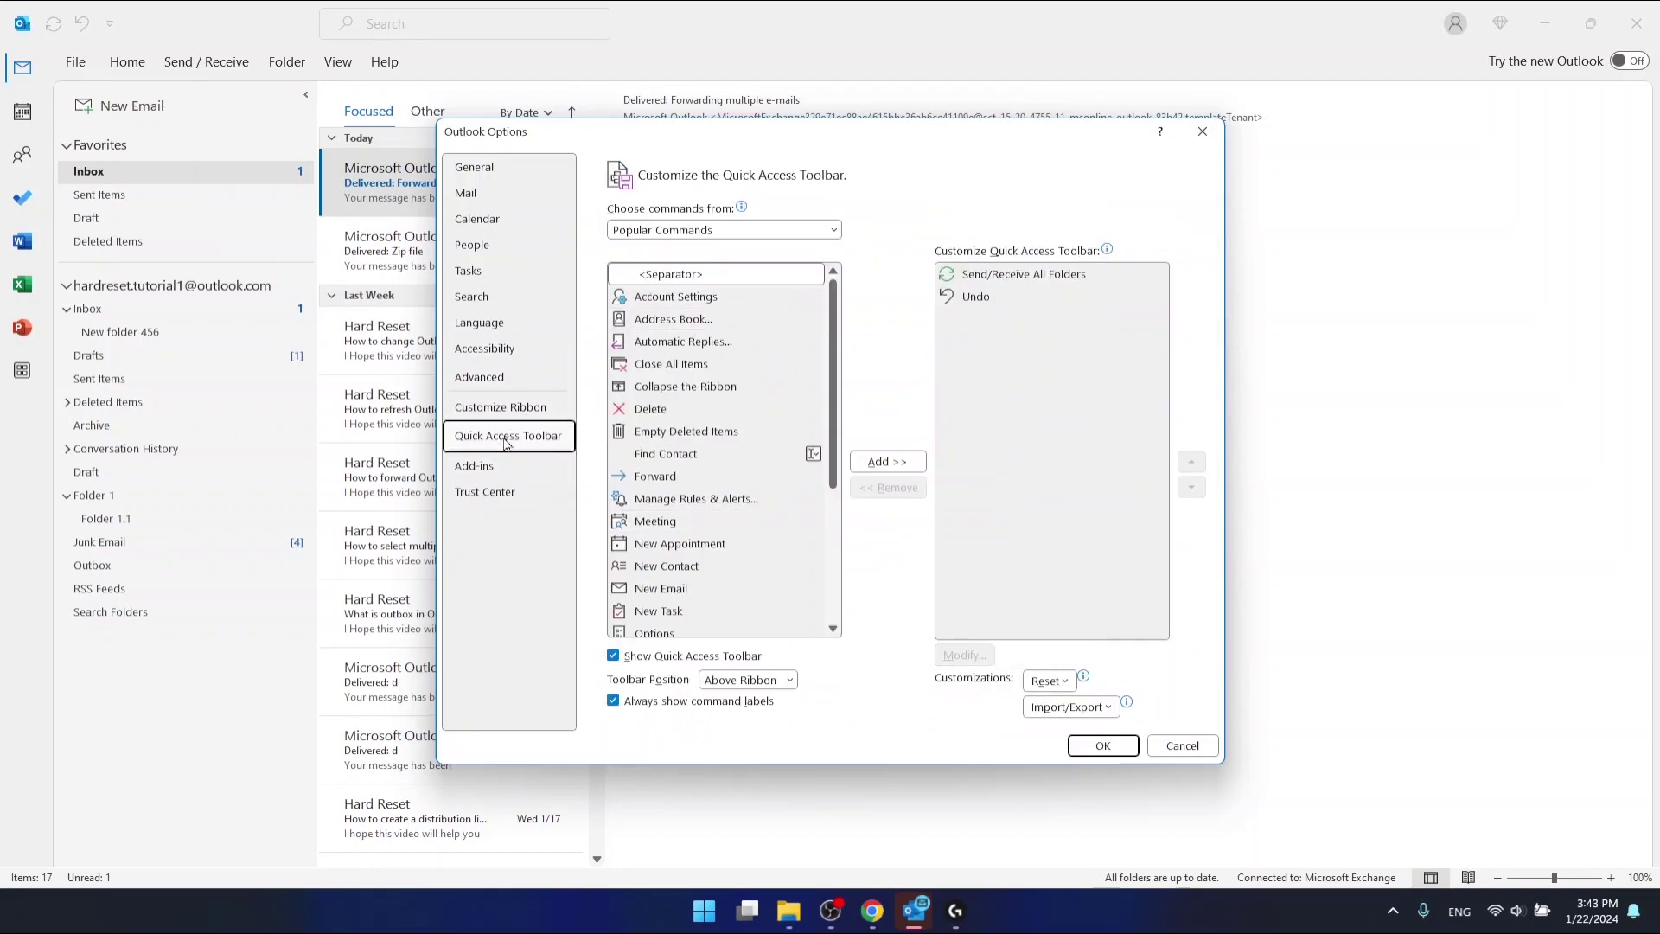
pyautogui.click(523, 477)
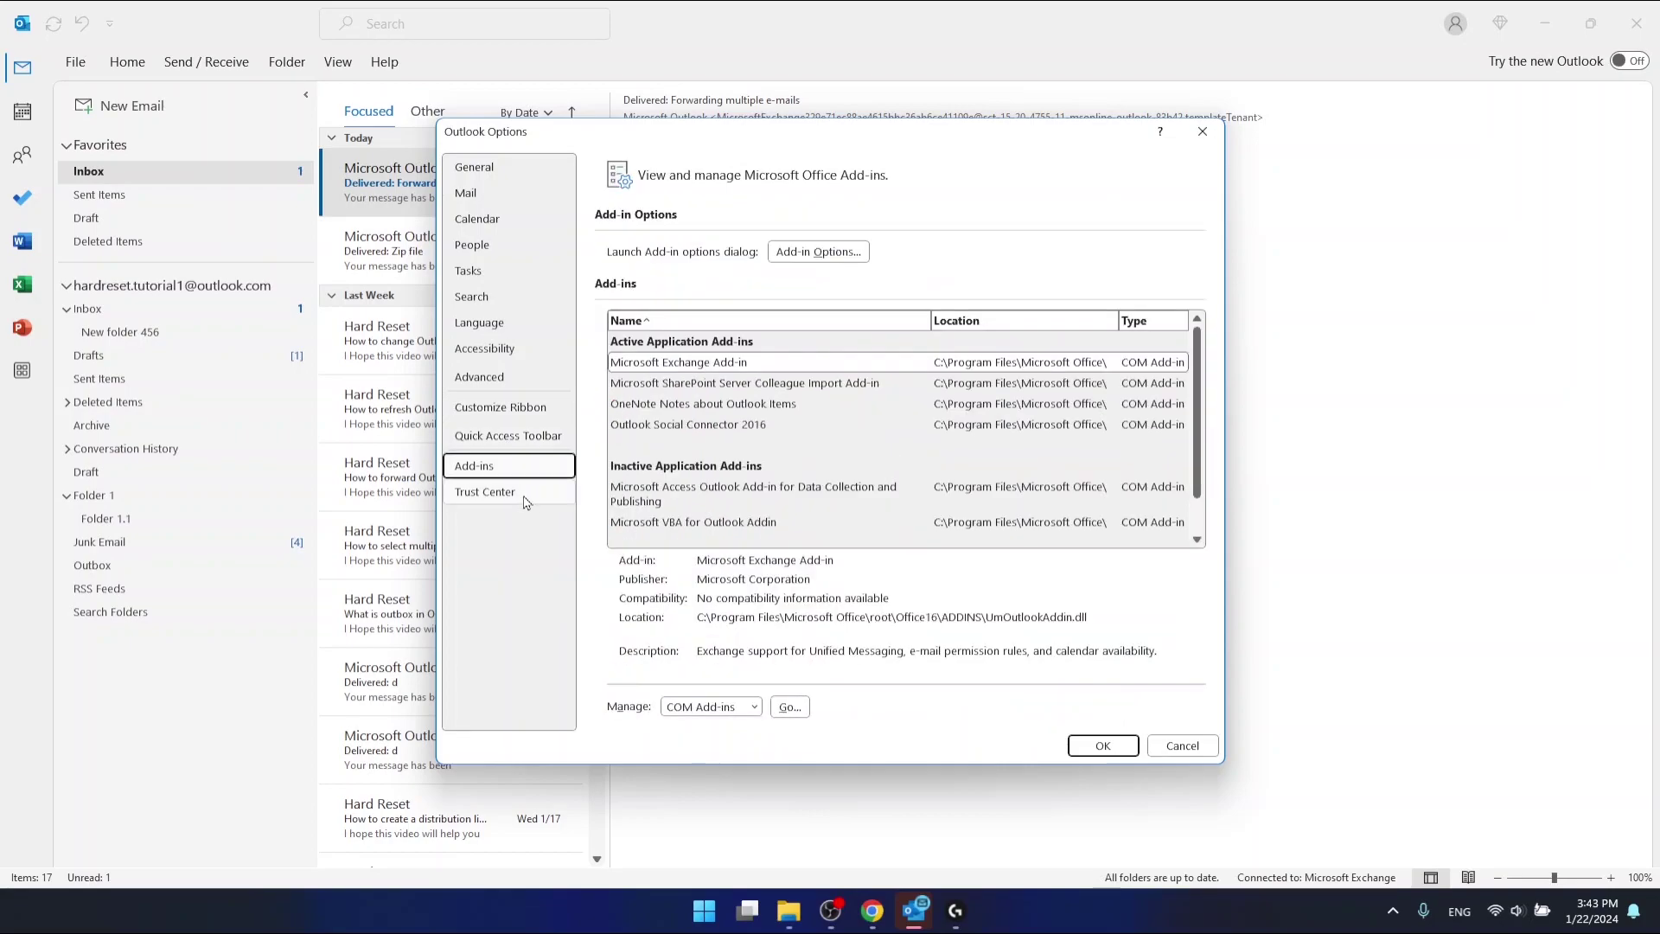
pyautogui.click(524, 497)
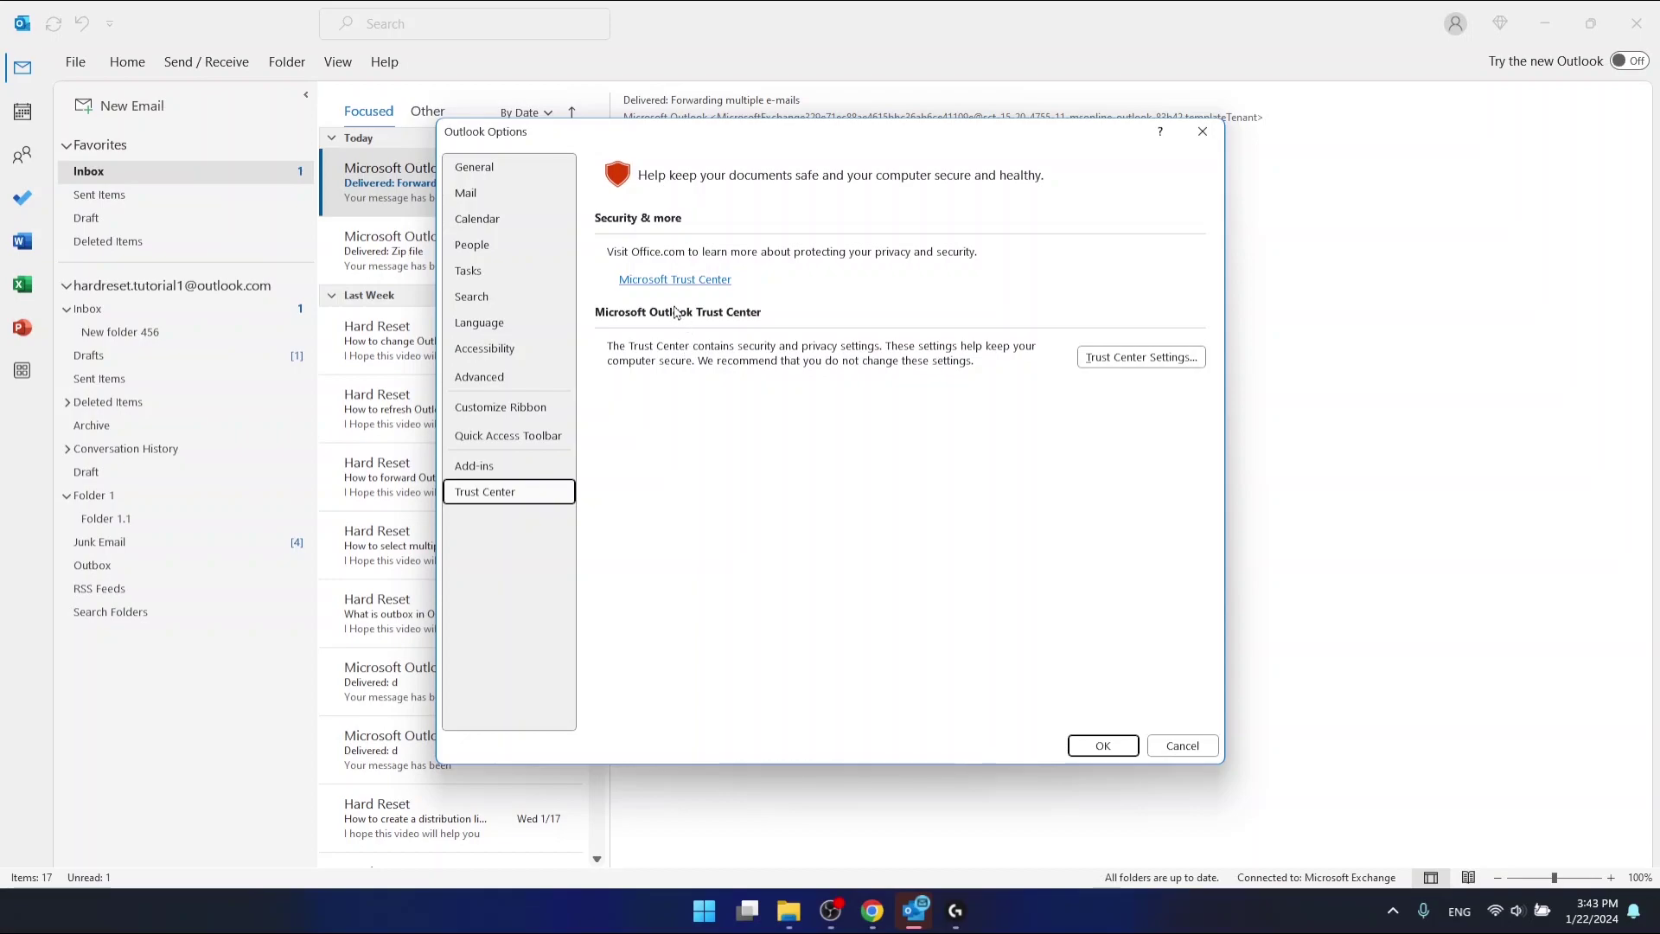
# - Scroll through the full Mail settings page, then display the Calendar settings
pyautogui.click(523, 178)
pyautogui.click(510, 193)
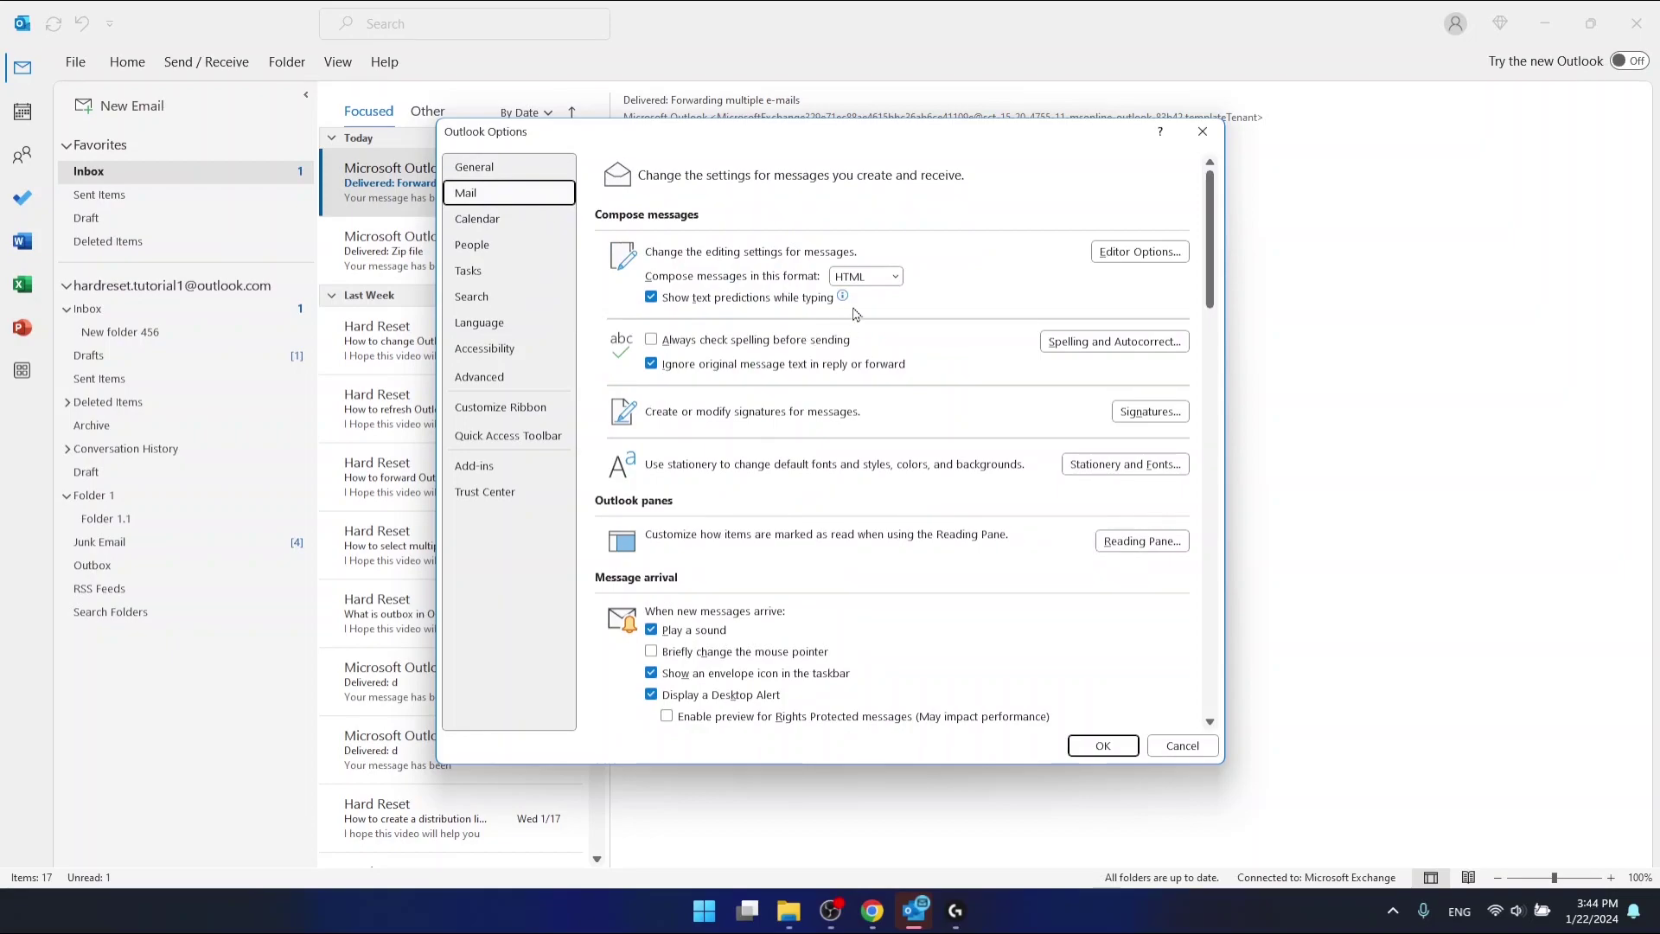
pyautogui.scroll(-1, 733, 401)
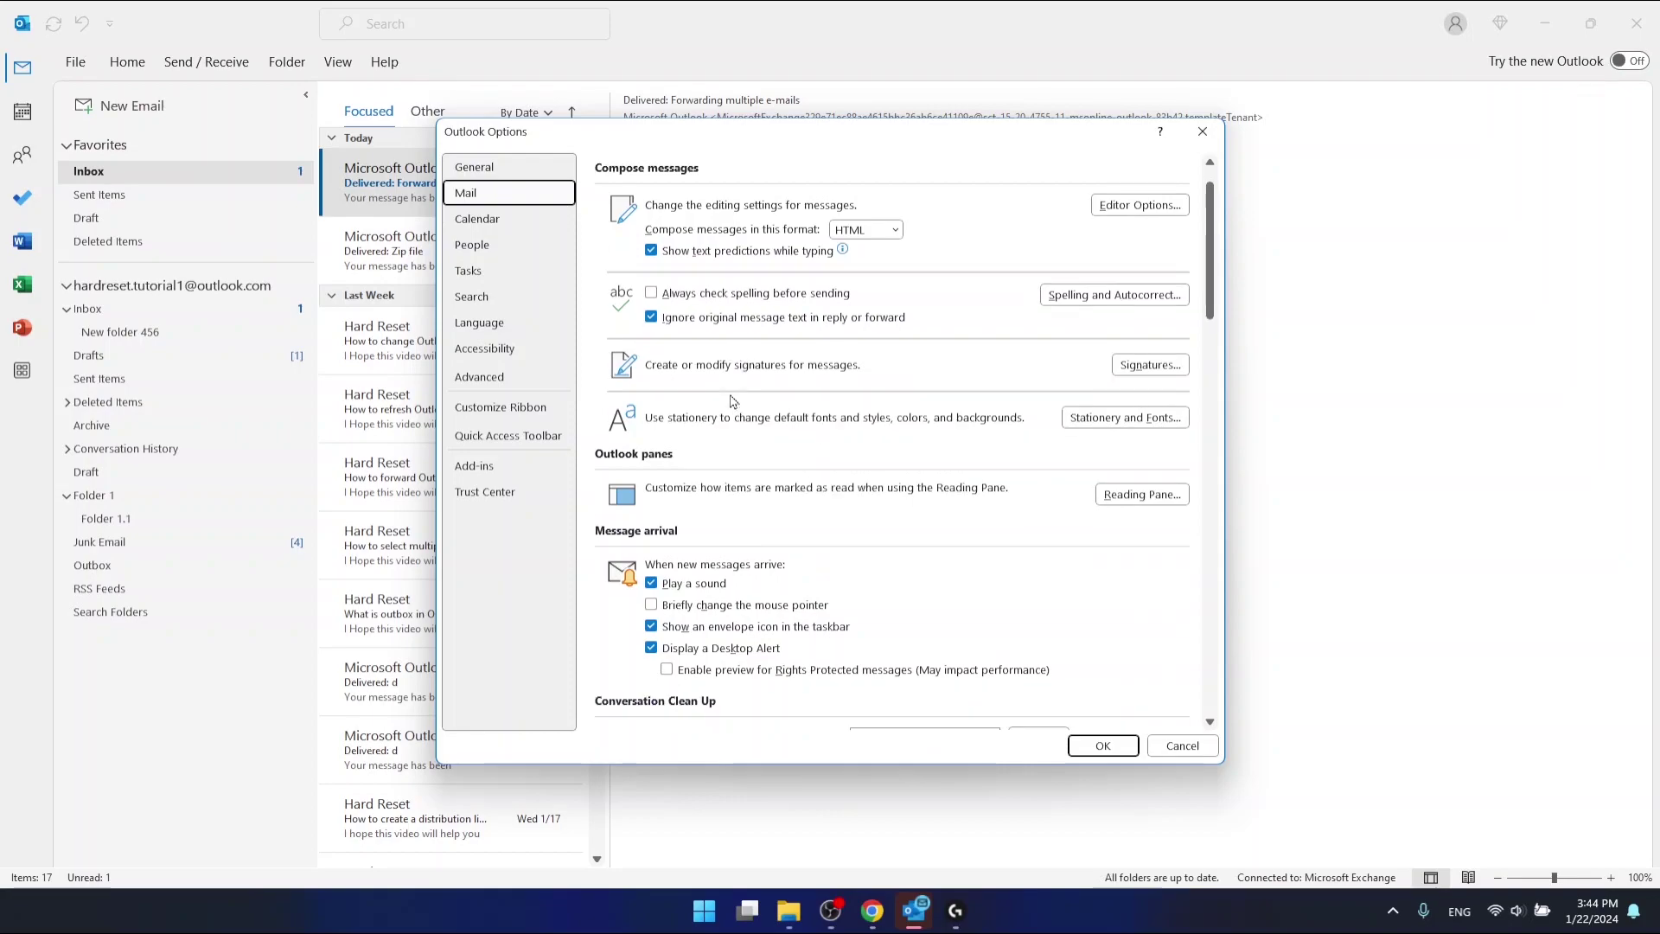
pyautogui.scroll(-3, 733, 402)
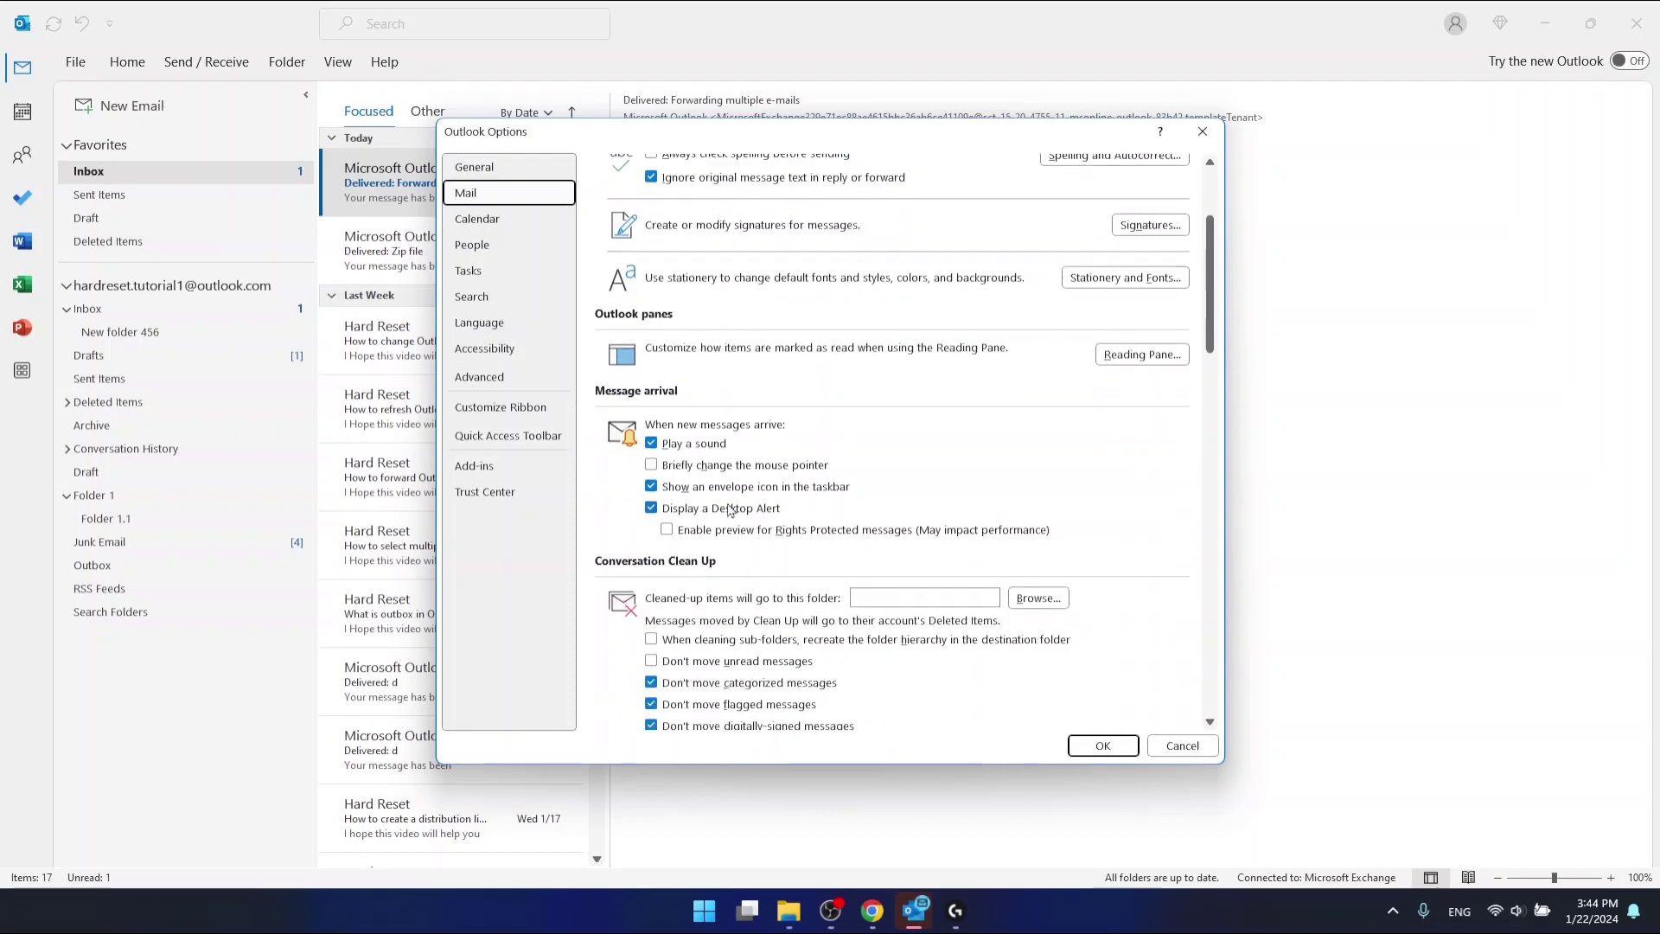
pyautogui.scroll(-2, 761, 502)
pyautogui.scroll(-1, 801, 496)
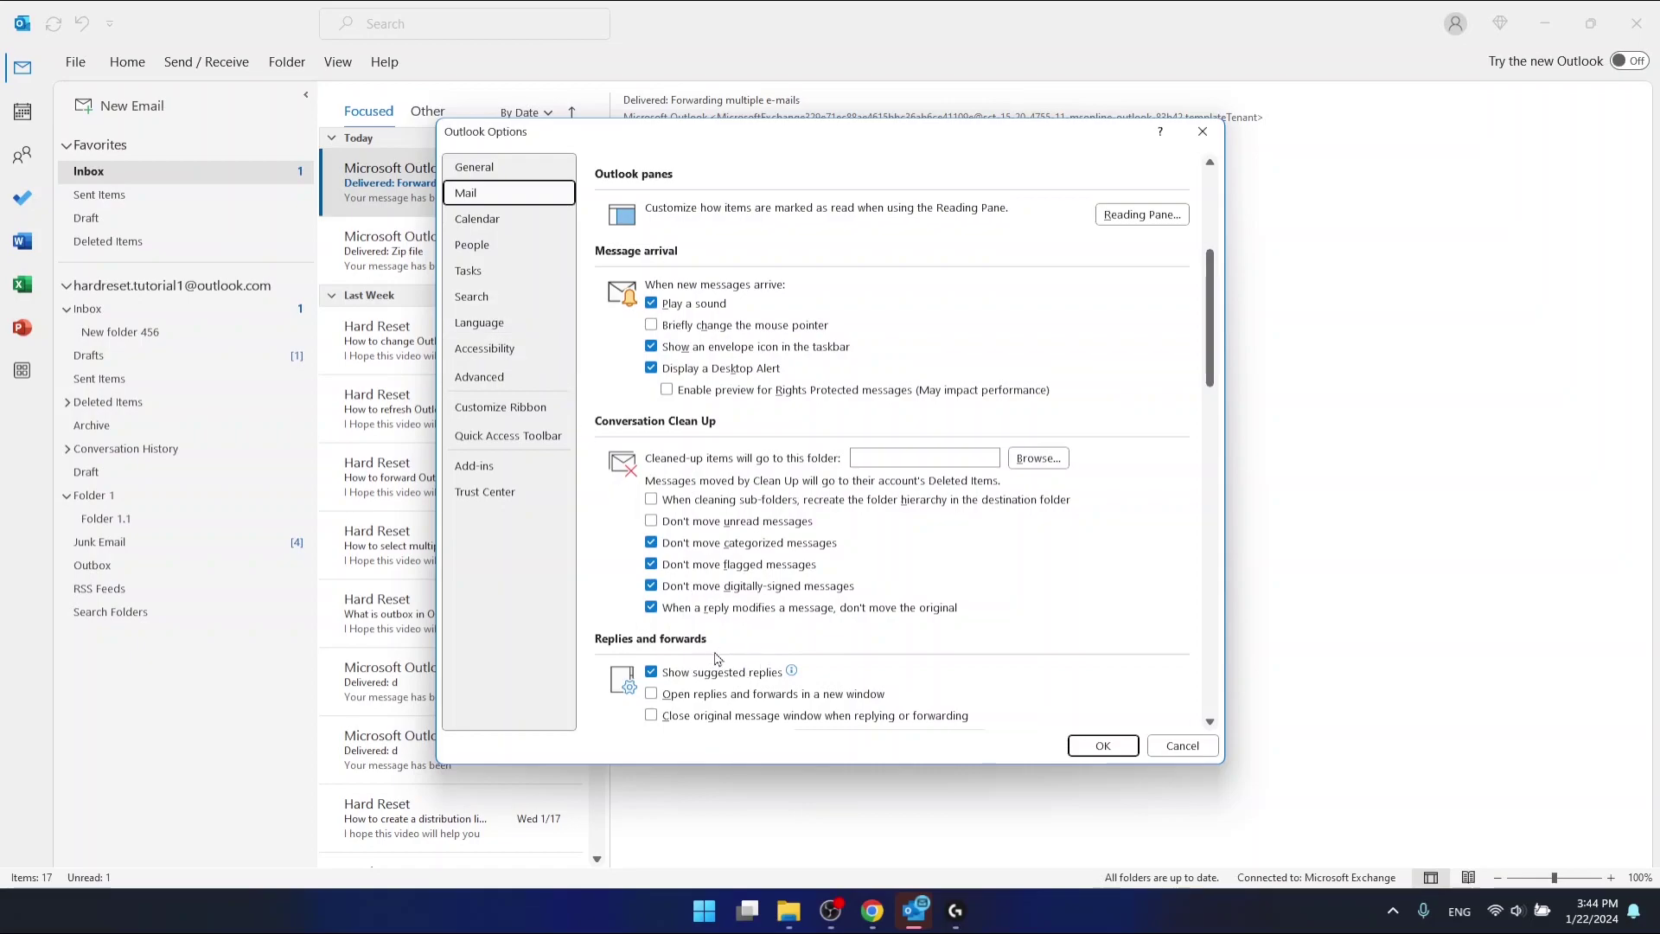
pyautogui.scroll(-2, 831, 638)
pyautogui.scroll(-3, 665, 620)
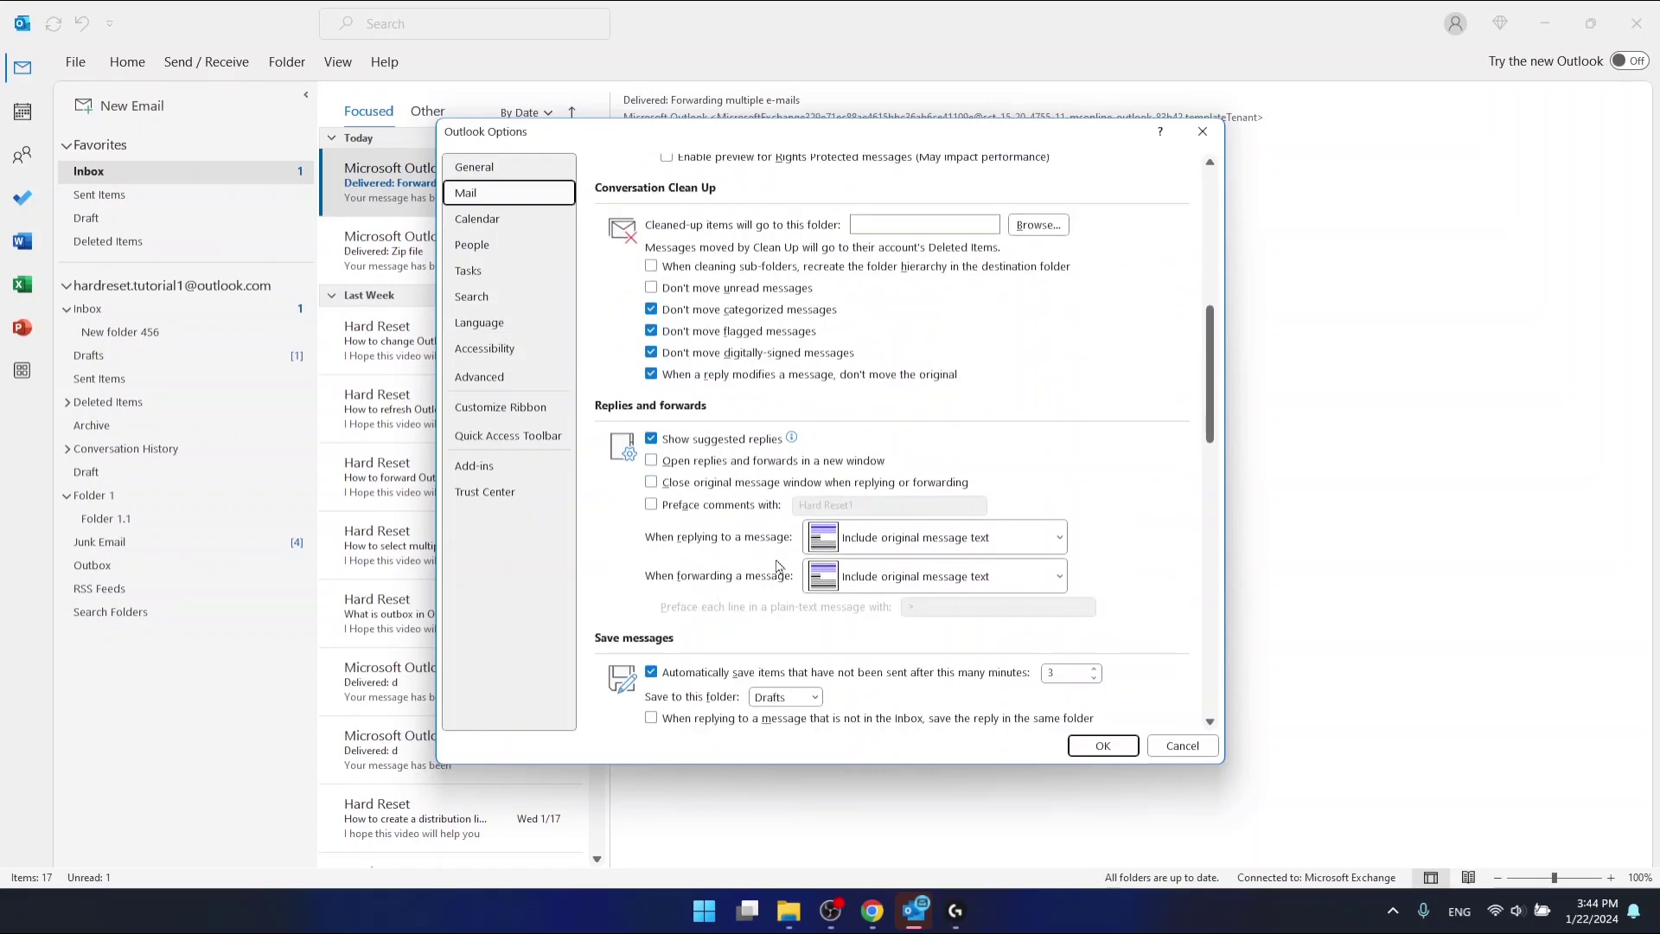
pyautogui.click(488, 223)
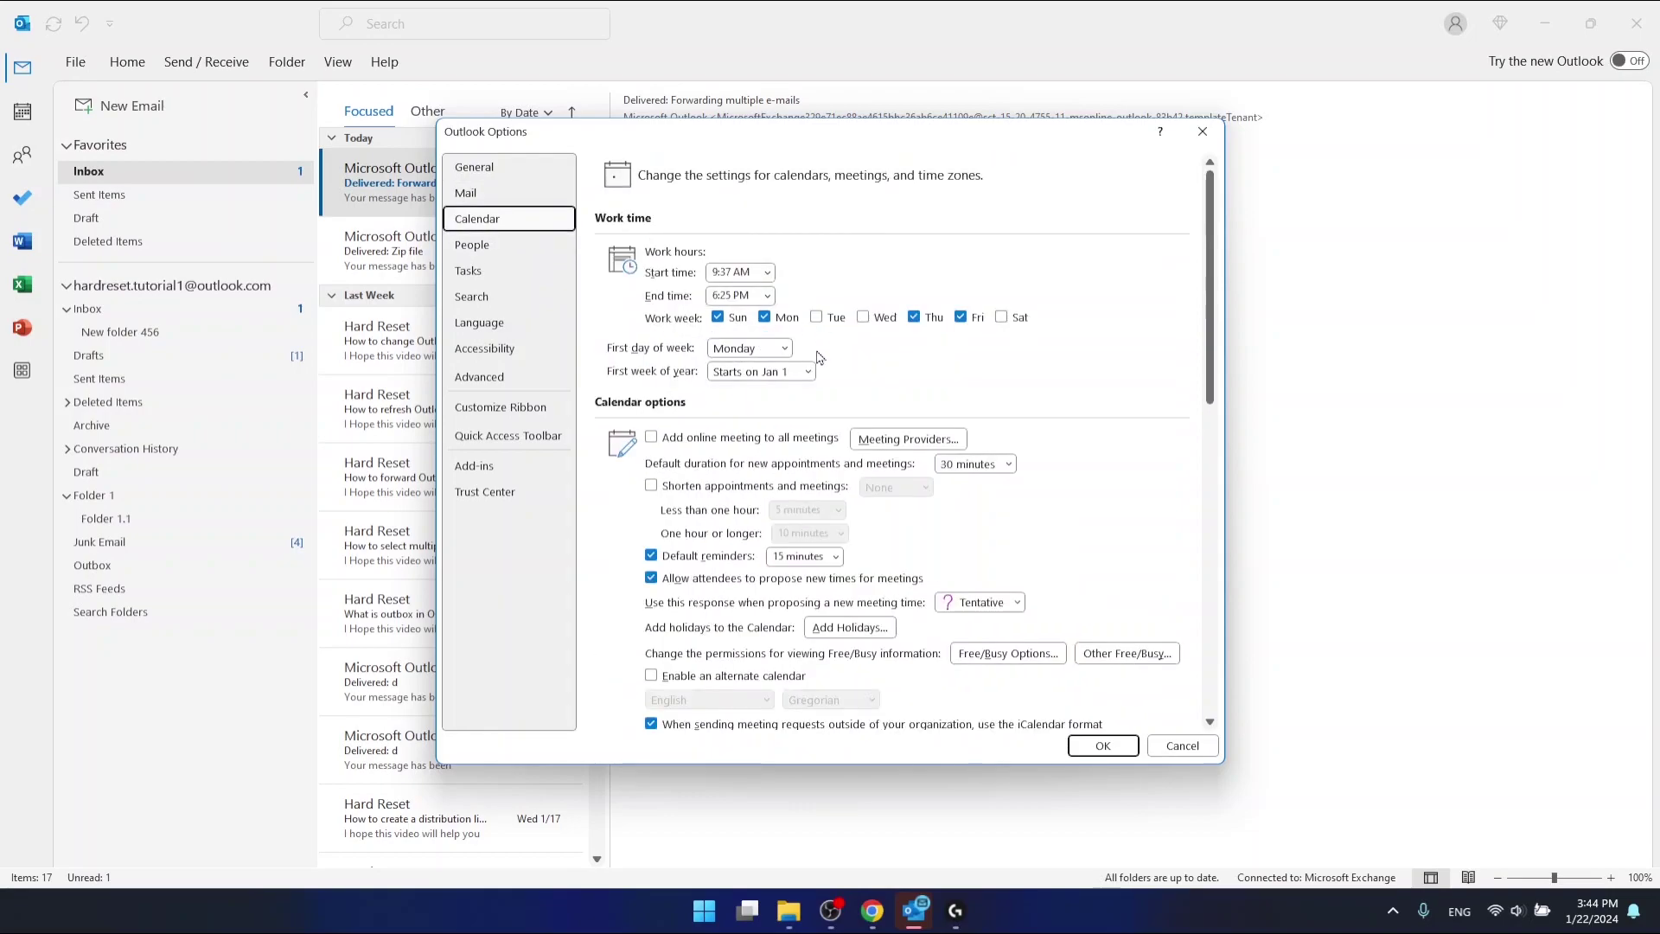
# - Scroll the Calendar settings, then close Outlook Options to return to the Inbox
pyautogui.scroll(-3, 780, 346)
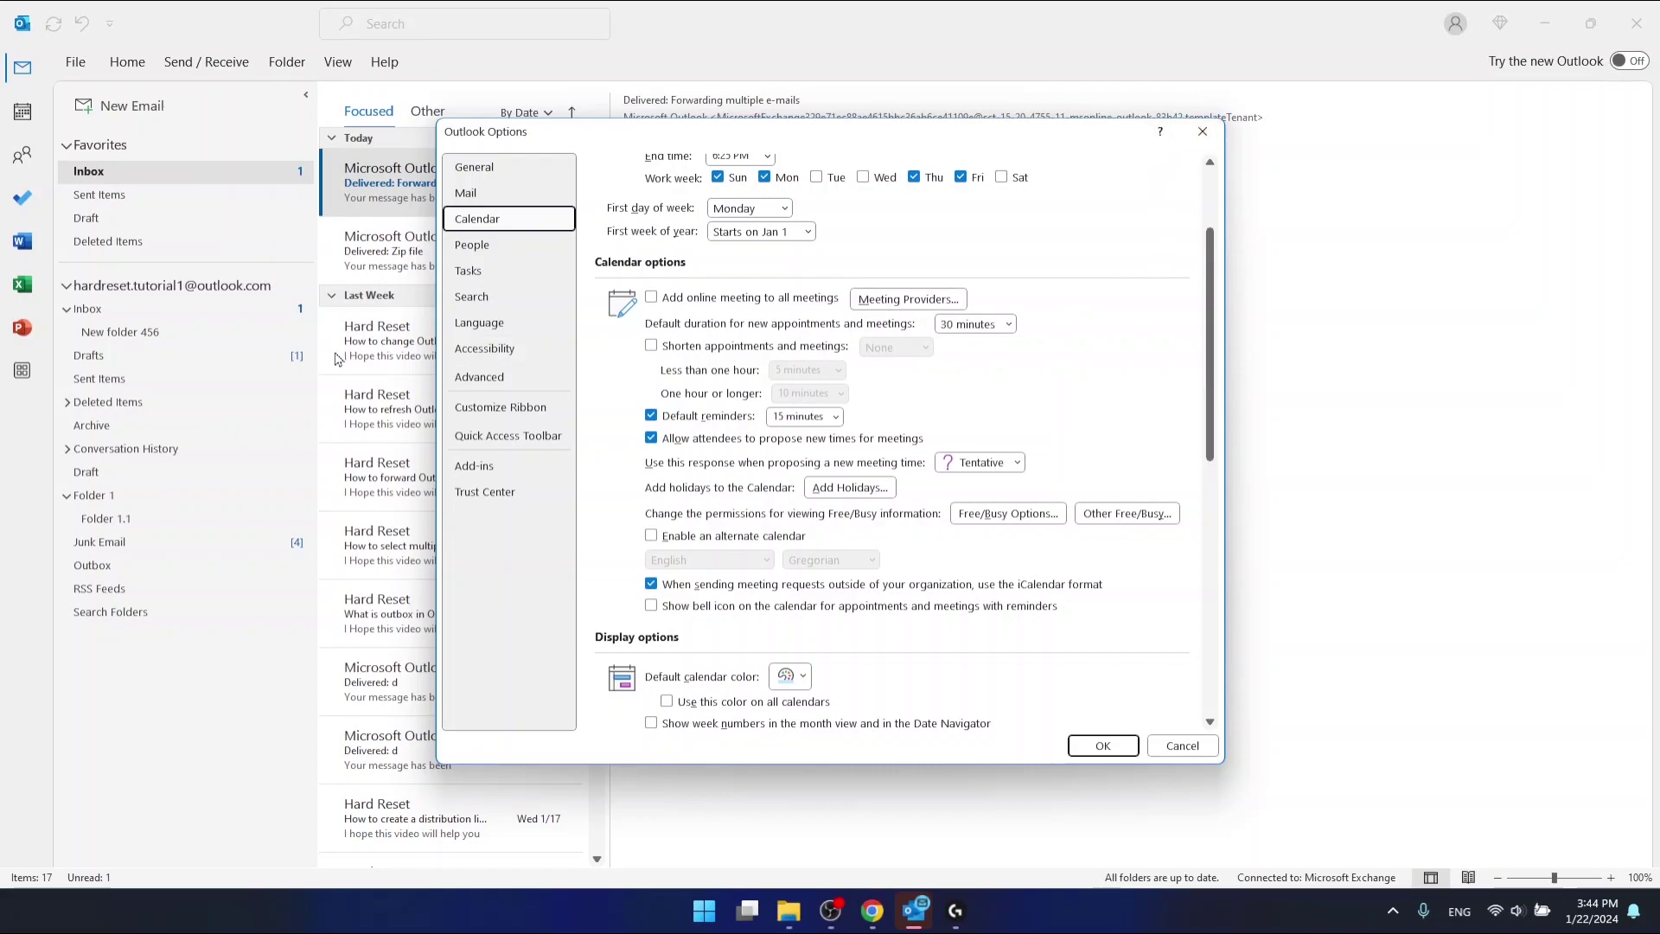
pyautogui.click(1203, 131)
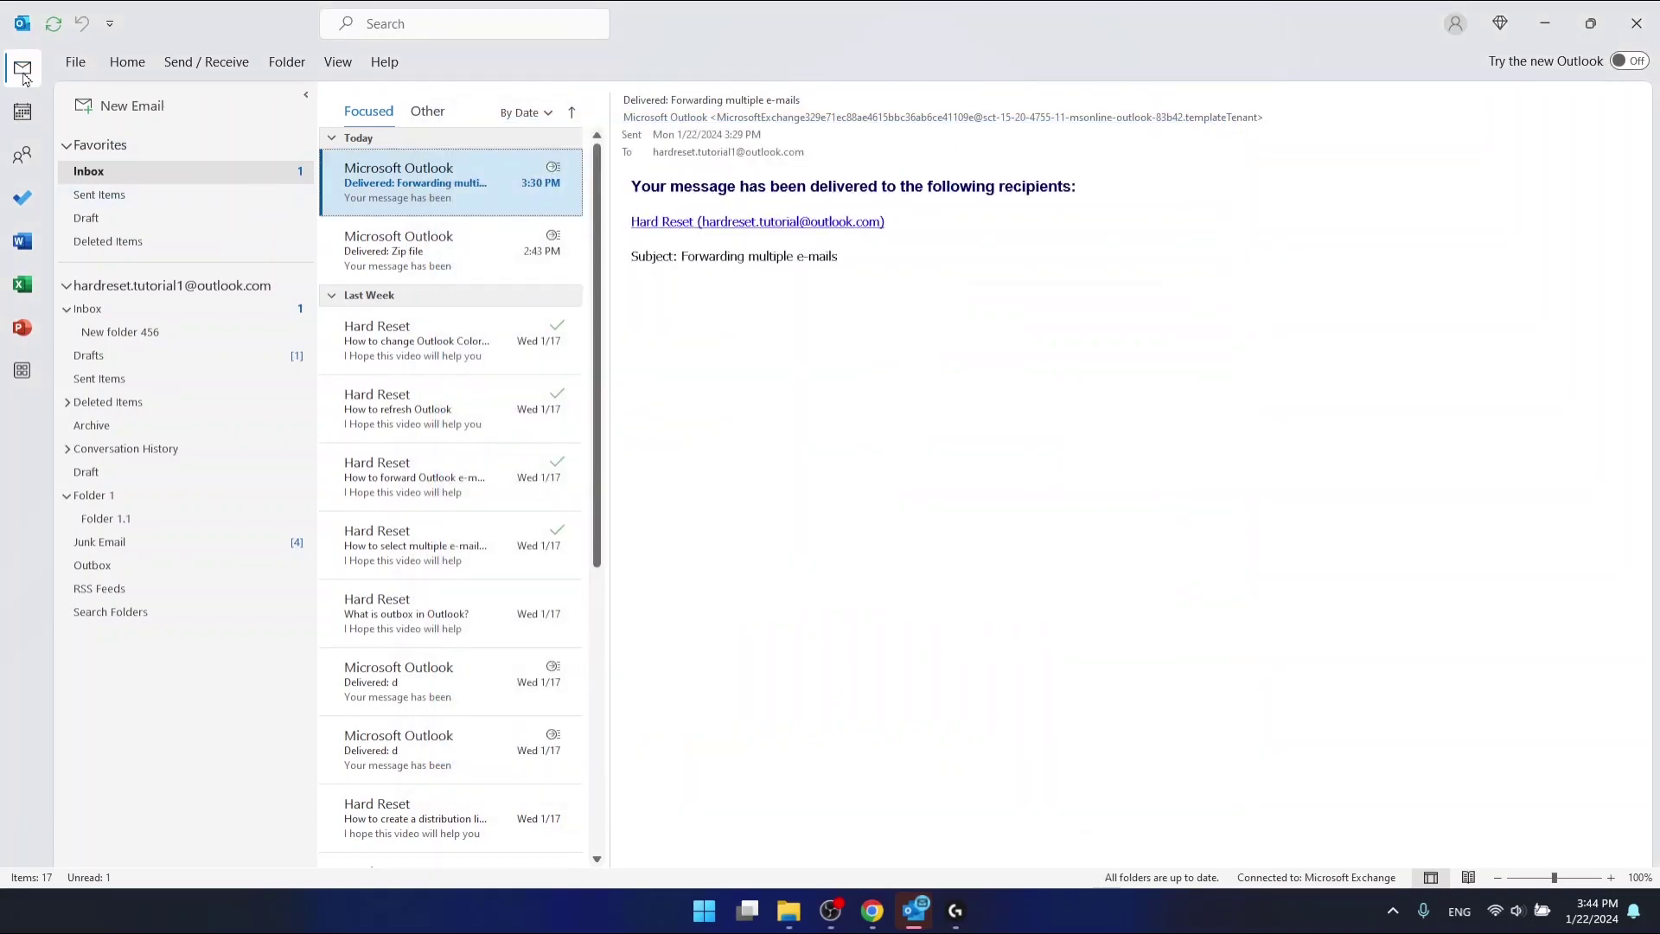
# - Switch to the Calendar and open Outlook Options from its File menu
pyautogui.click(23, 111)
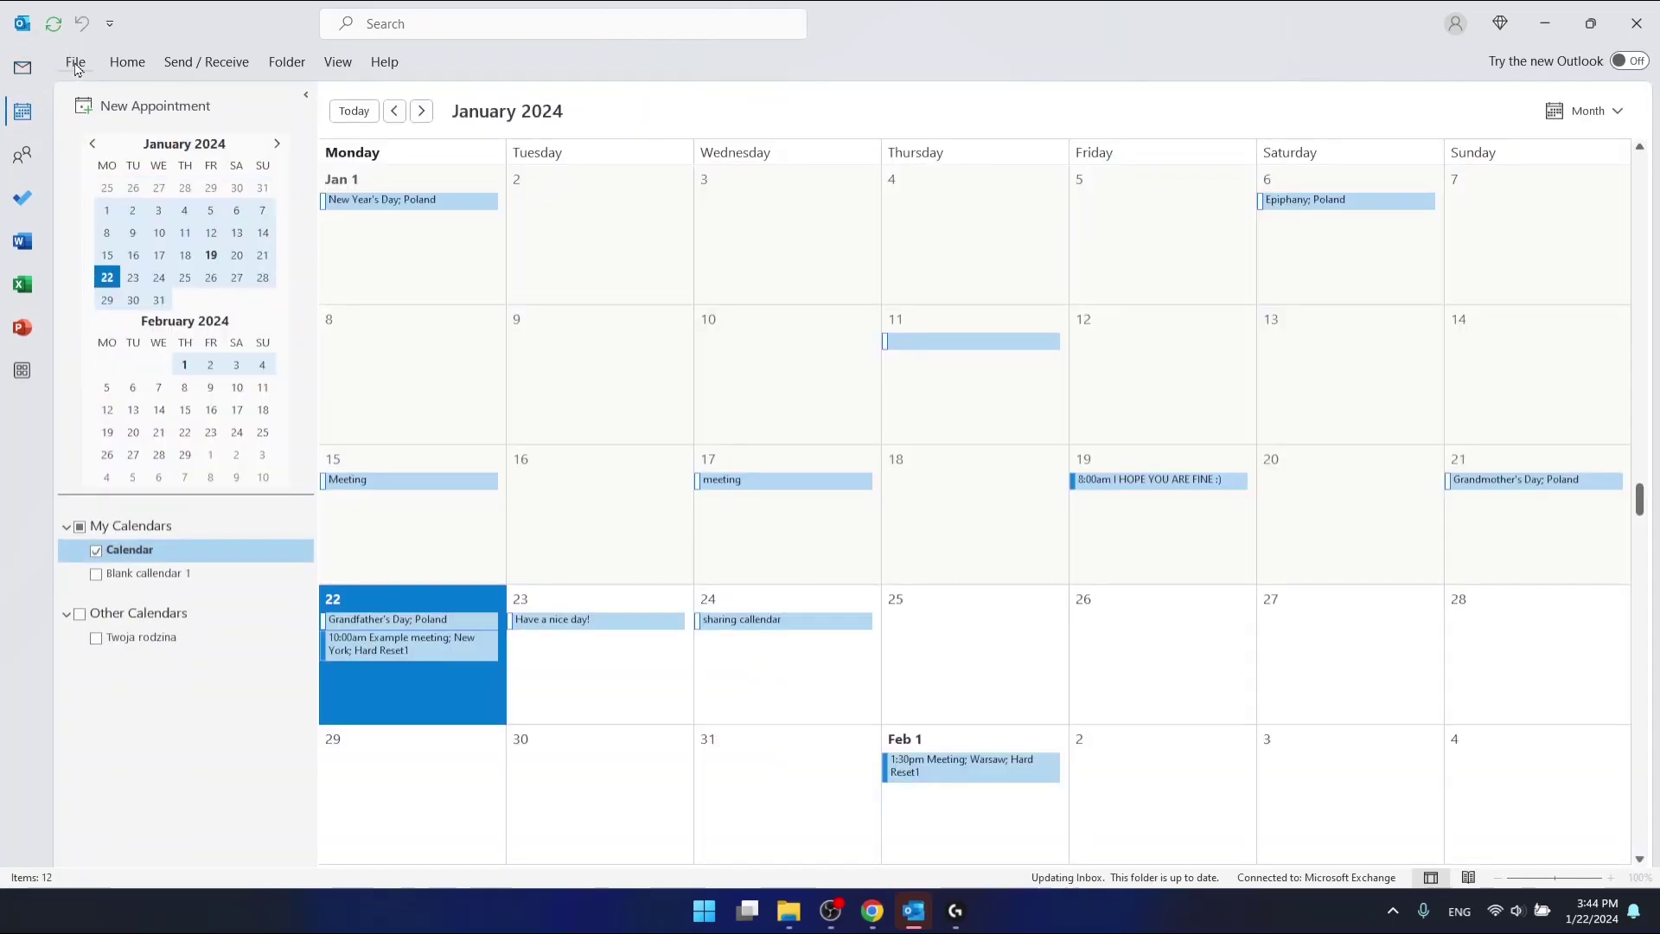
pyautogui.click(76, 66)
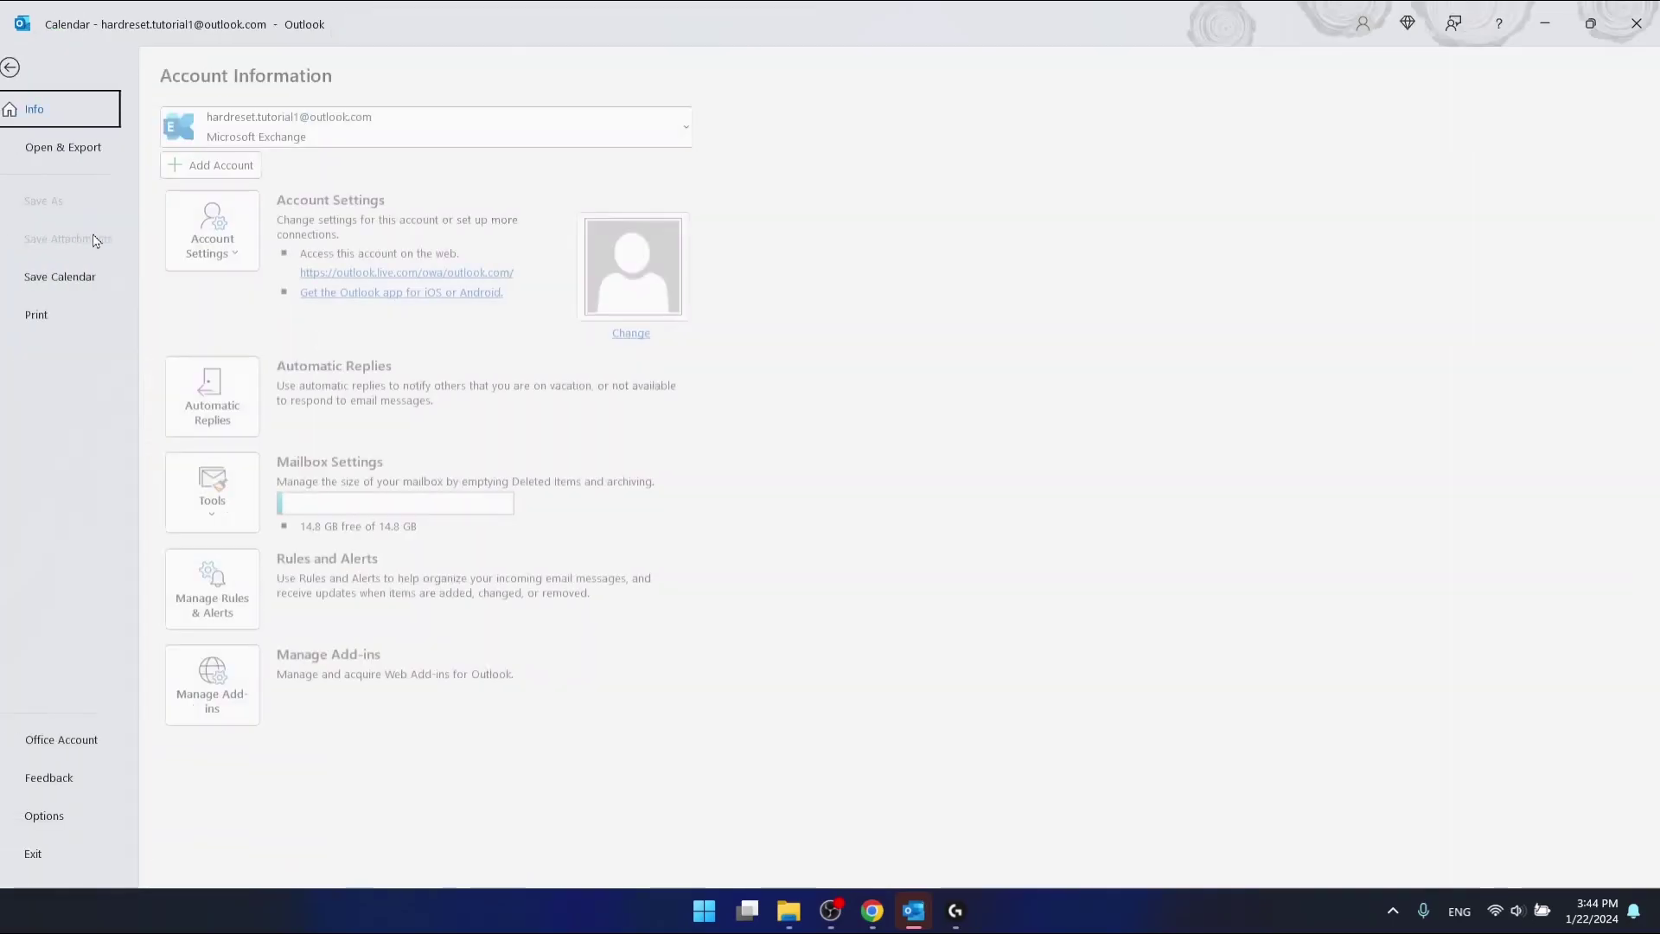
pyautogui.click(75, 822)
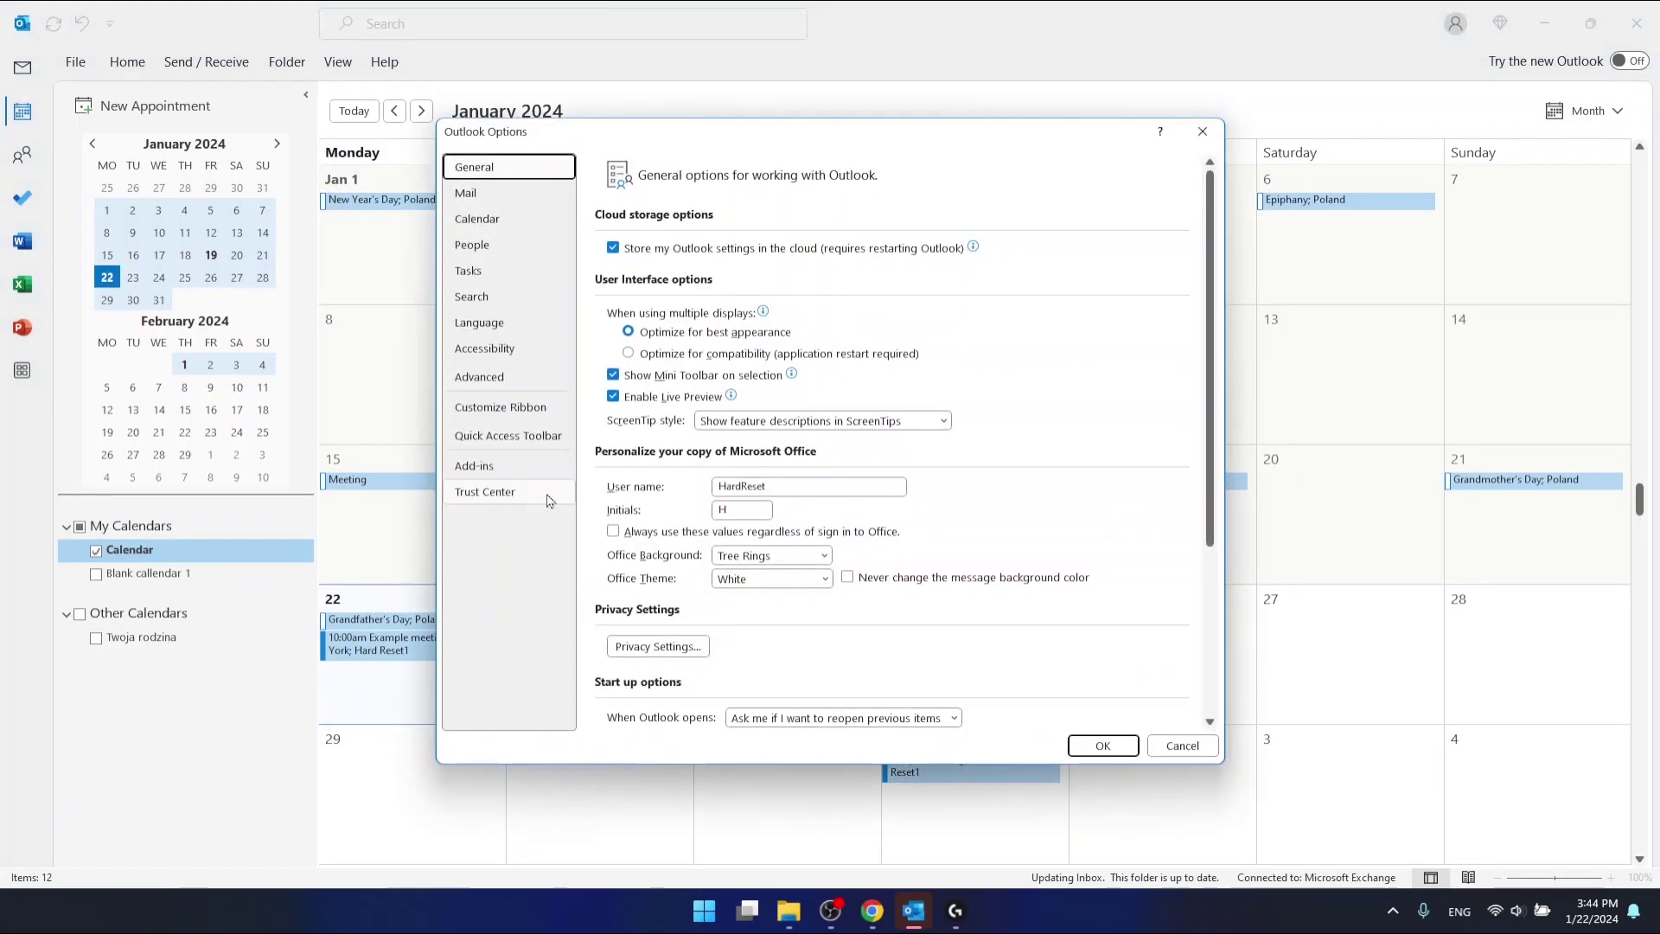
# - Scroll the General options, dismiss the dialog with Esc, and switch back to Mail
pyautogui.scroll(-3, 745, 391)
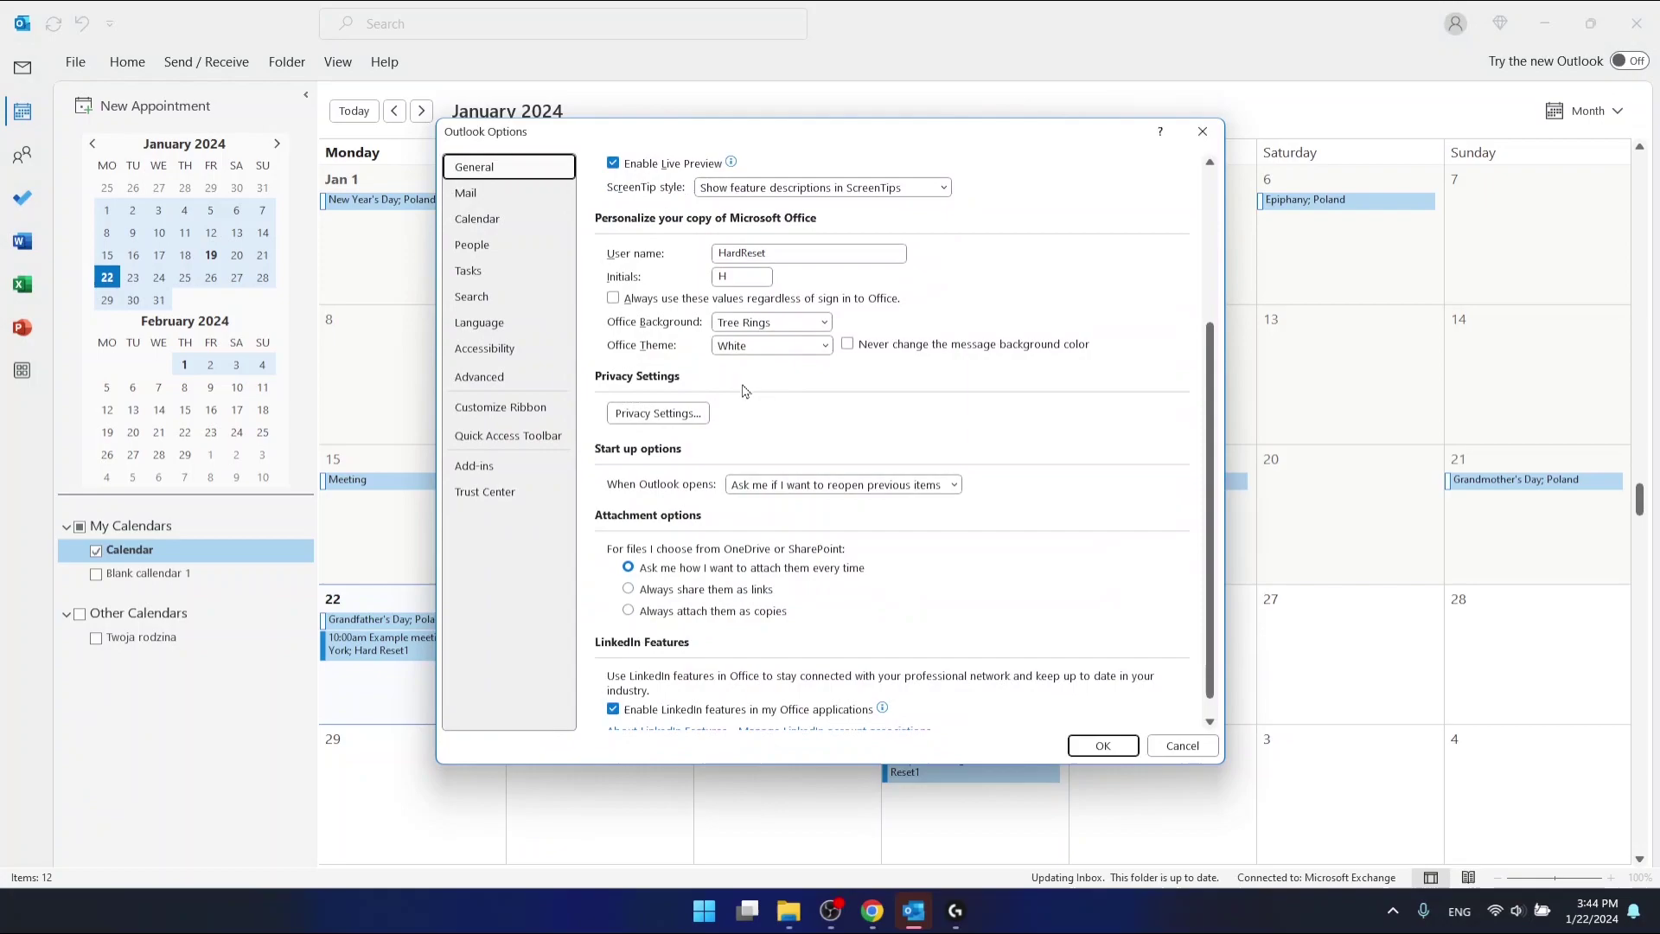
pyautogui.scroll(2, 956, 420)
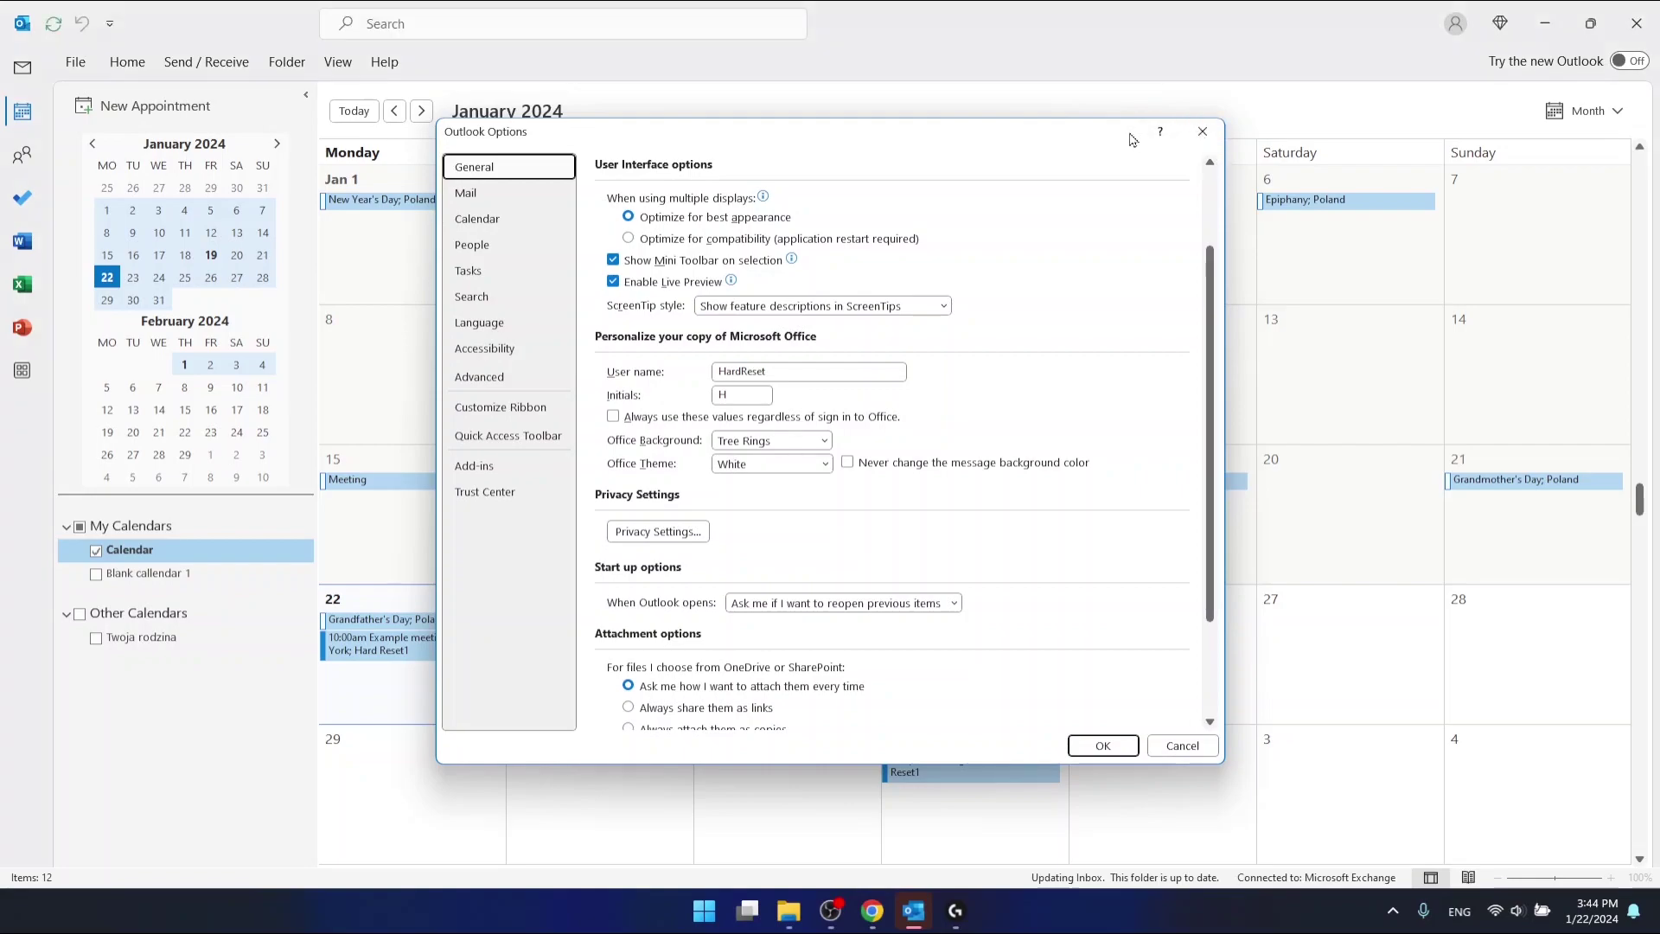
pyautogui.press('Escape')
pyautogui.click(23, 68)
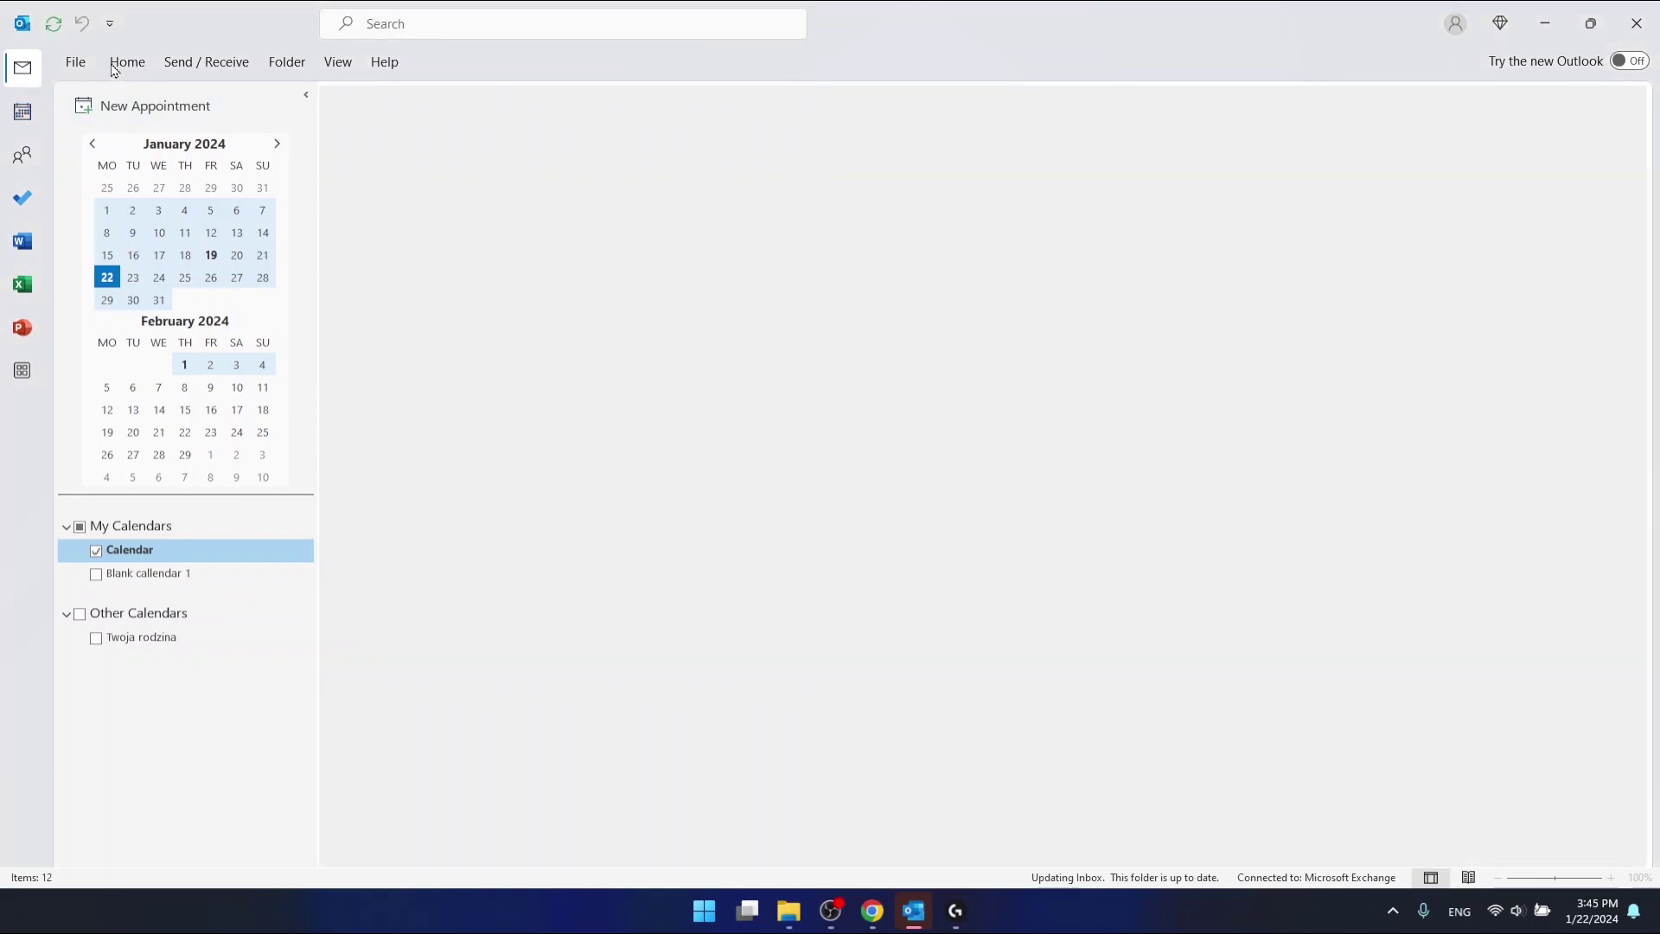
# - Create a new blank email and open Outlook Options from its File view
pyautogui.click(132, 119)
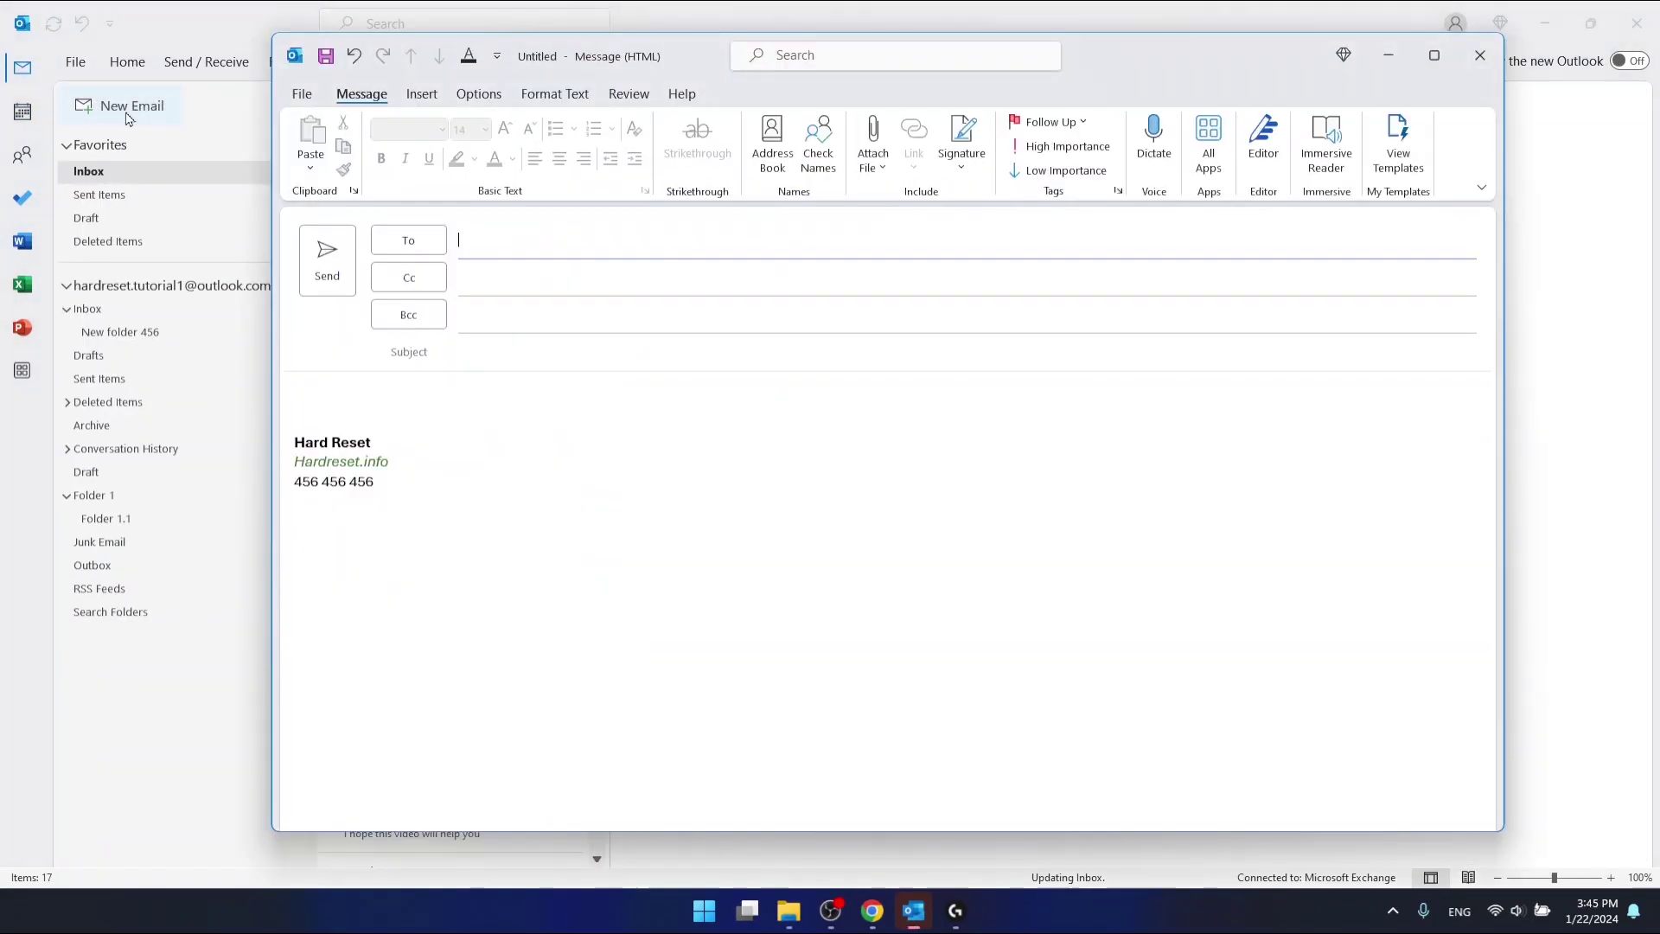
pyautogui.click(317, 102)
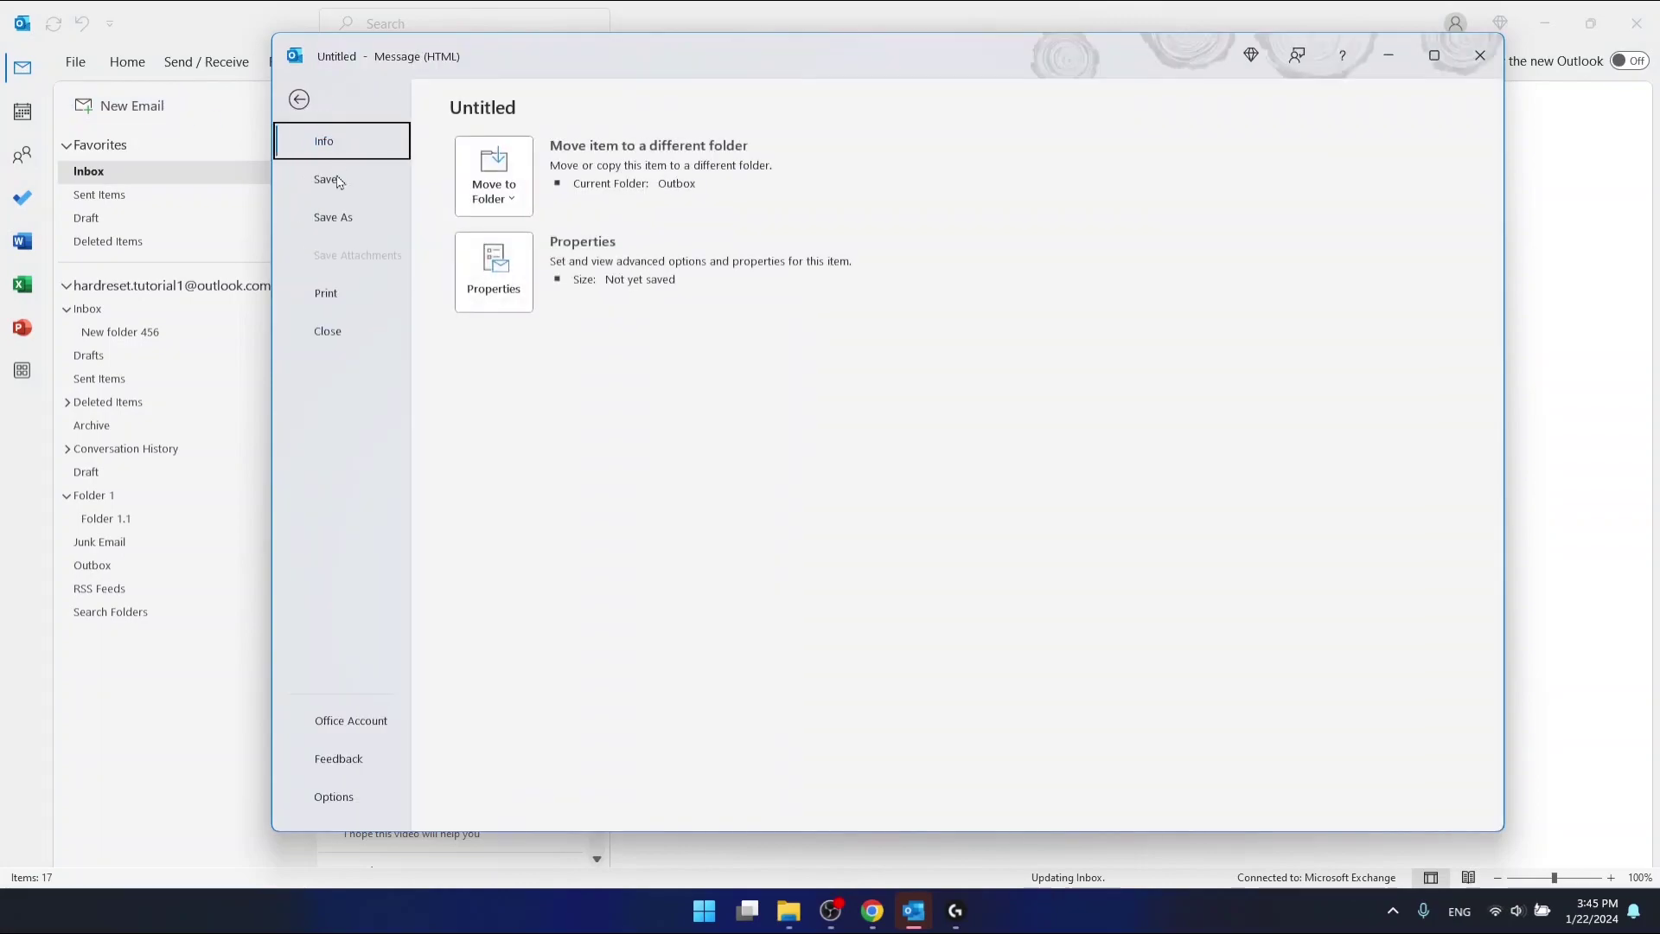
pyautogui.click(334, 797)
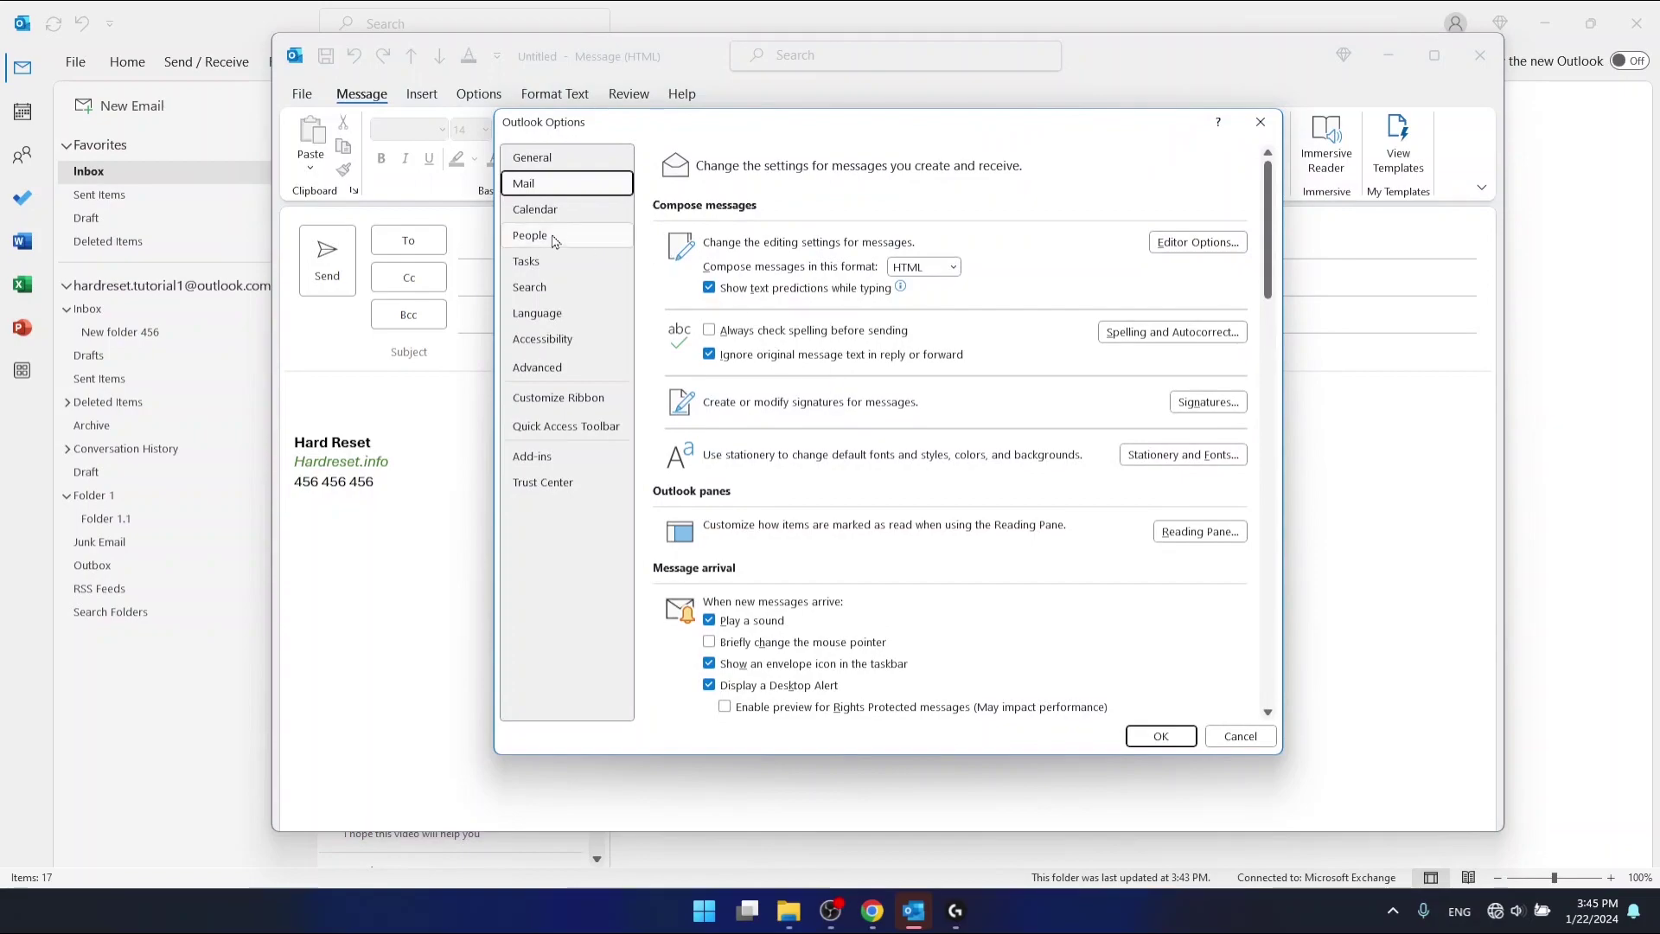
# - Scroll through the Mail options page and close the dialog, back to the message
pyautogui.scroll(-4, 864, 475)
pyautogui.scroll(-4, 979, 525)
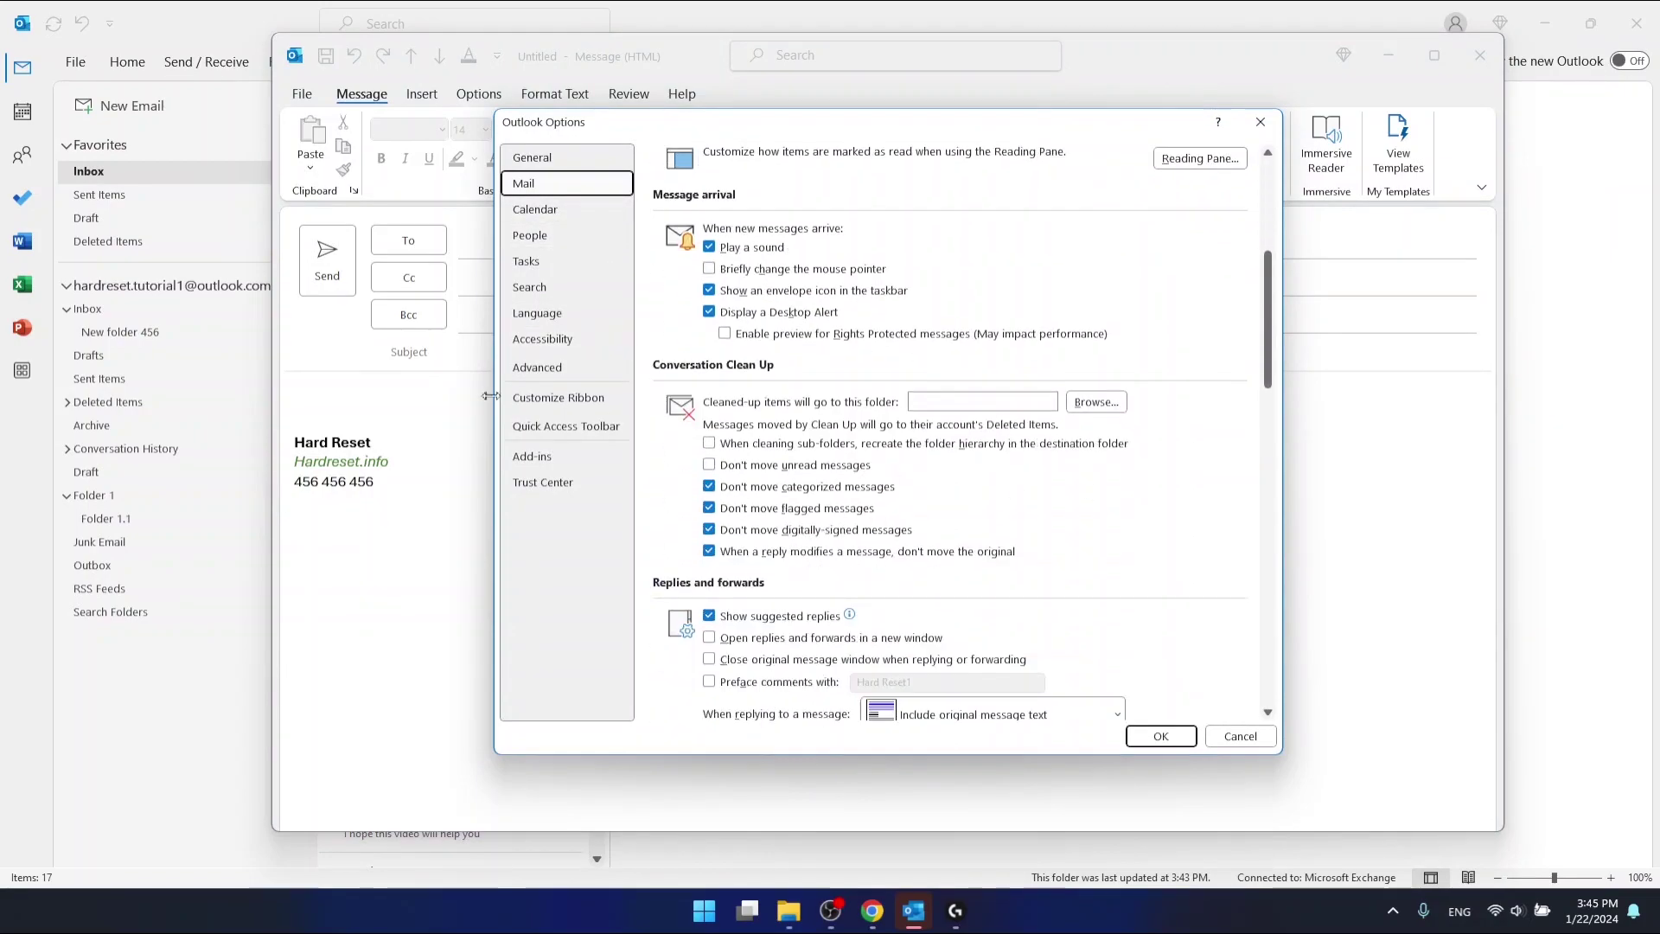
pyautogui.scroll(-4, 979, 524)
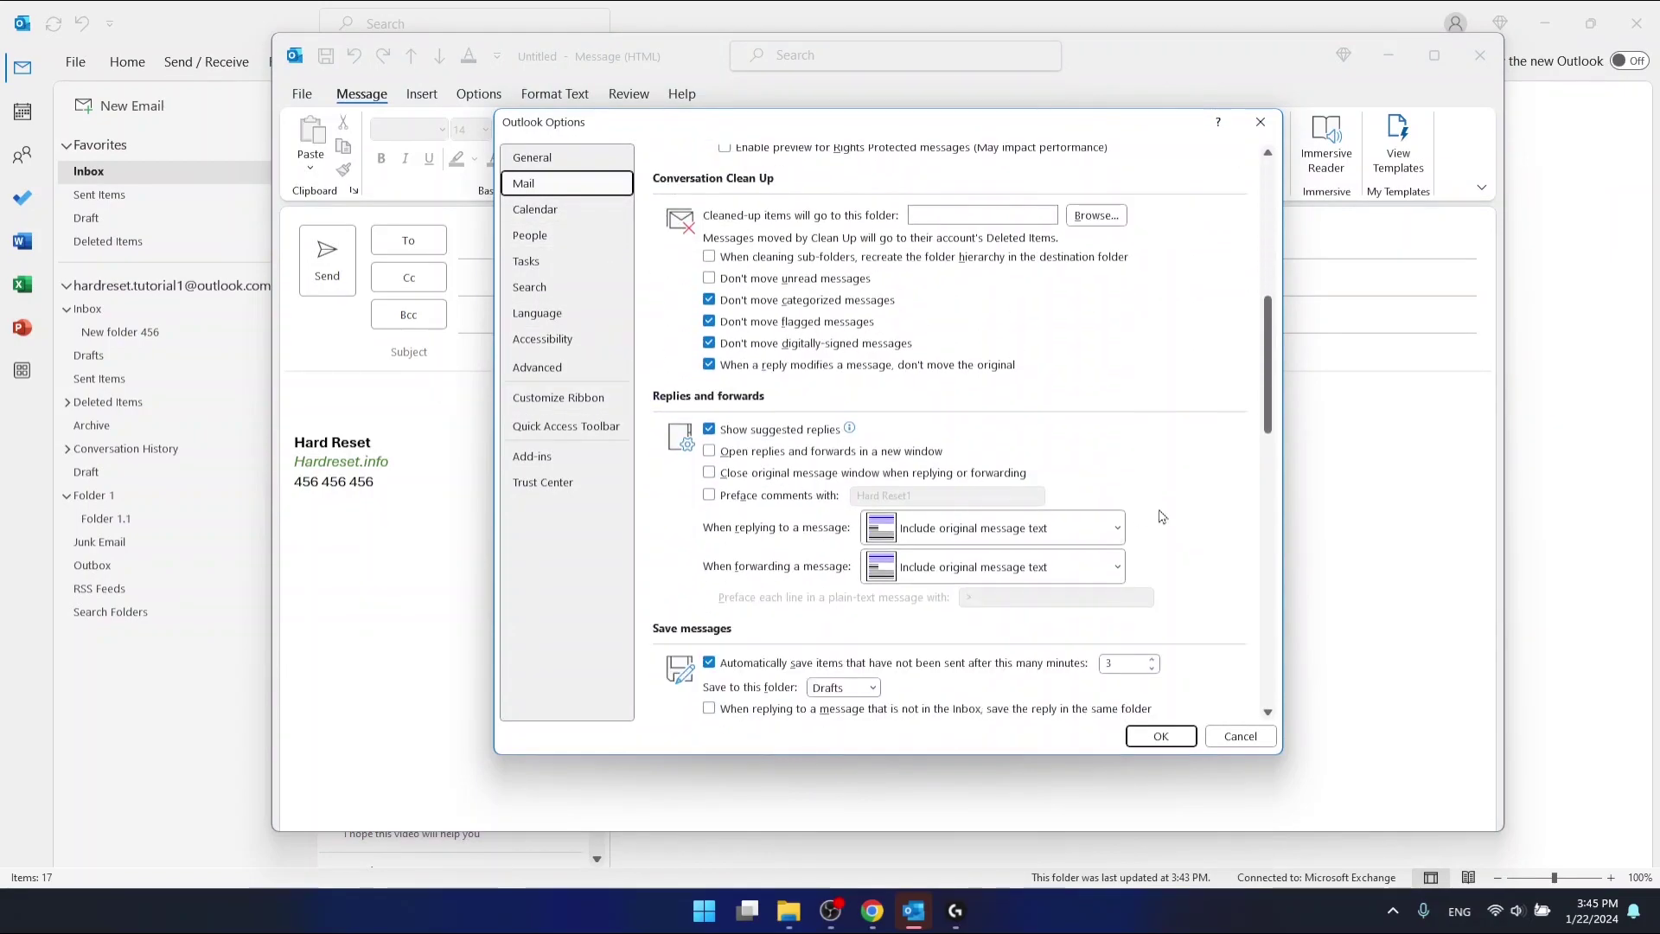
pyautogui.scroll(-4, 933, 475)
pyautogui.scroll(-1, 884, 424)
pyautogui.scroll(-2, 884, 424)
pyautogui.scroll(-2, 883, 423)
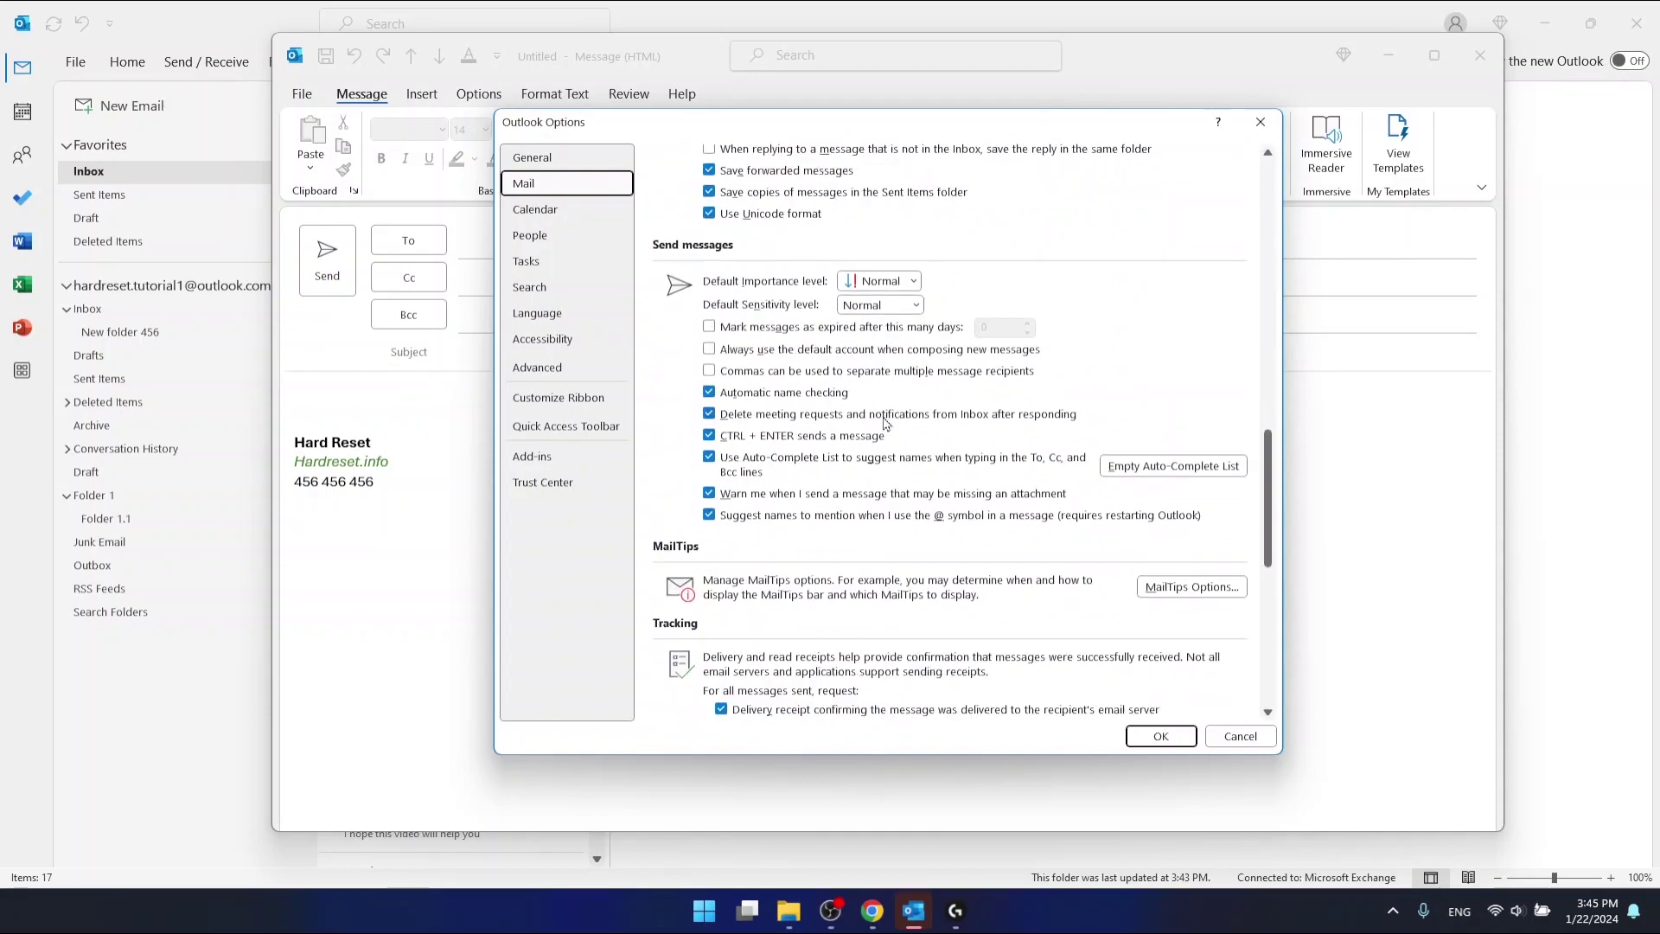
pyautogui.scroll(-3, 860, 412)
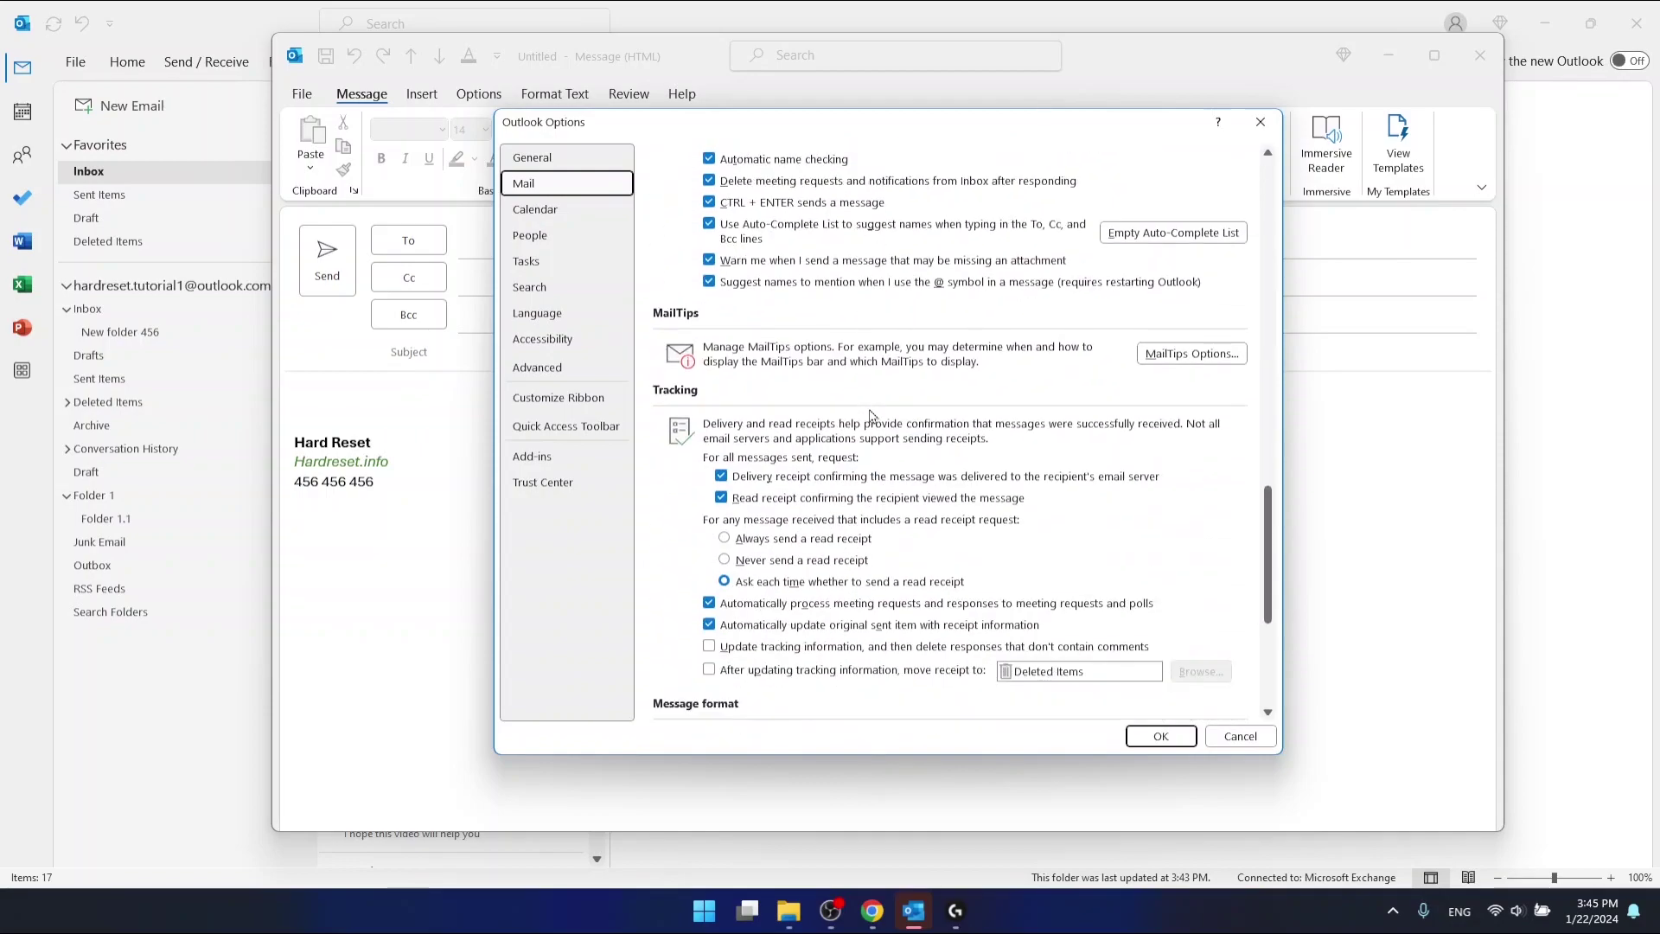
pyautogui.scroll(3, 1054, 341)
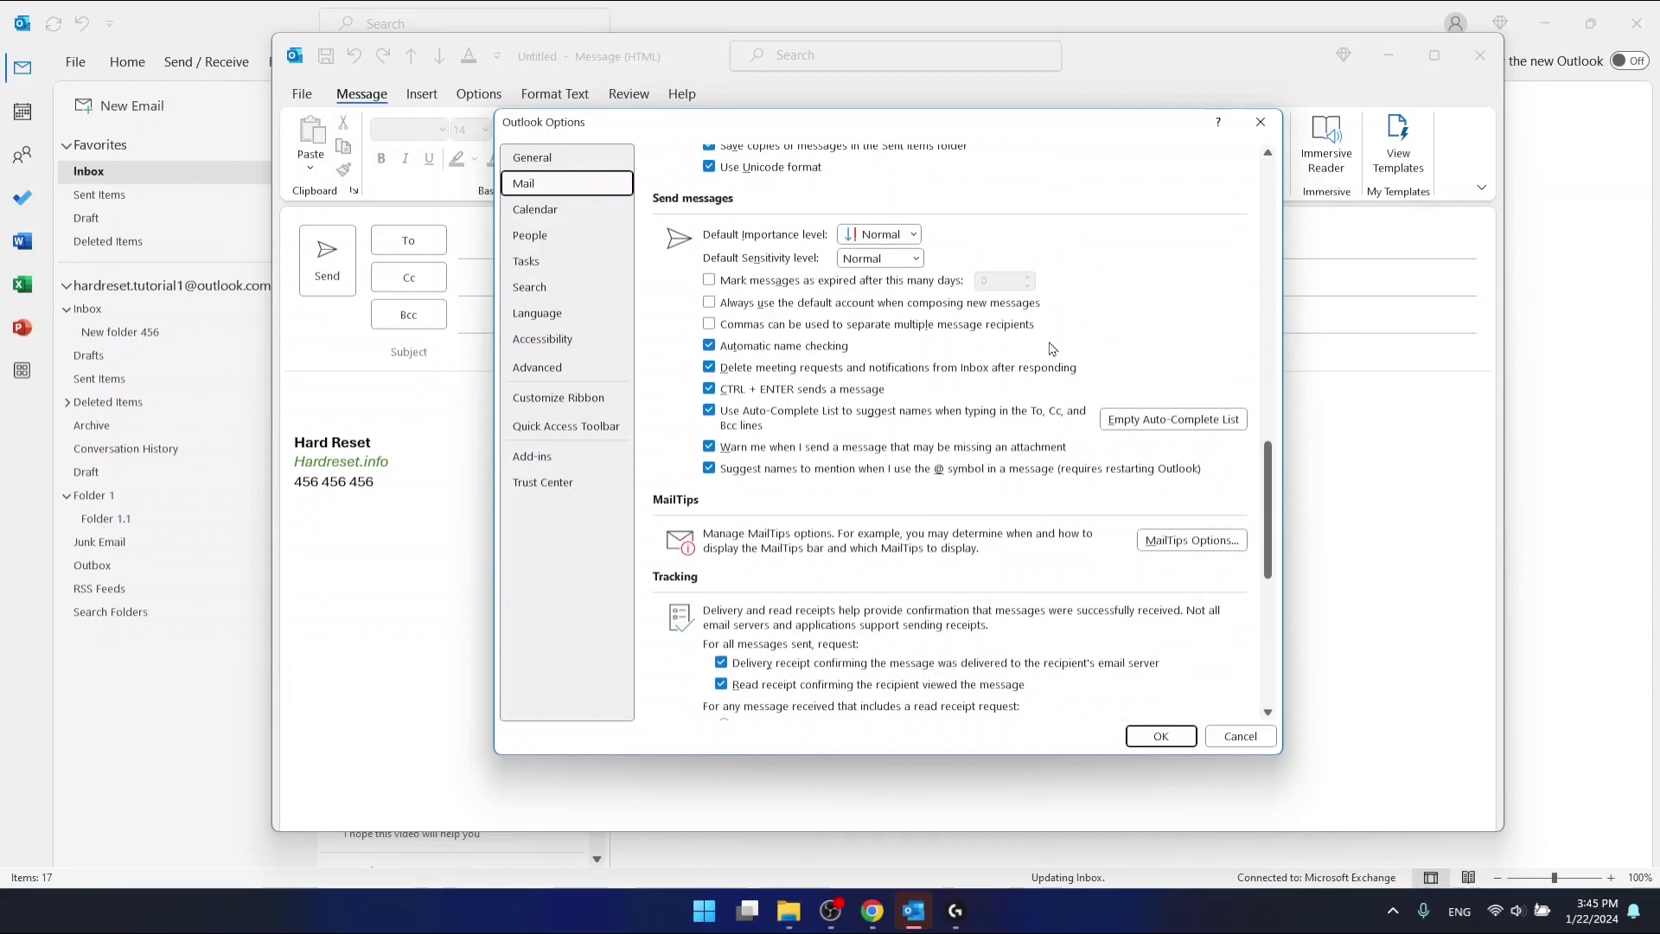
pyautogui.click(1261, 130)
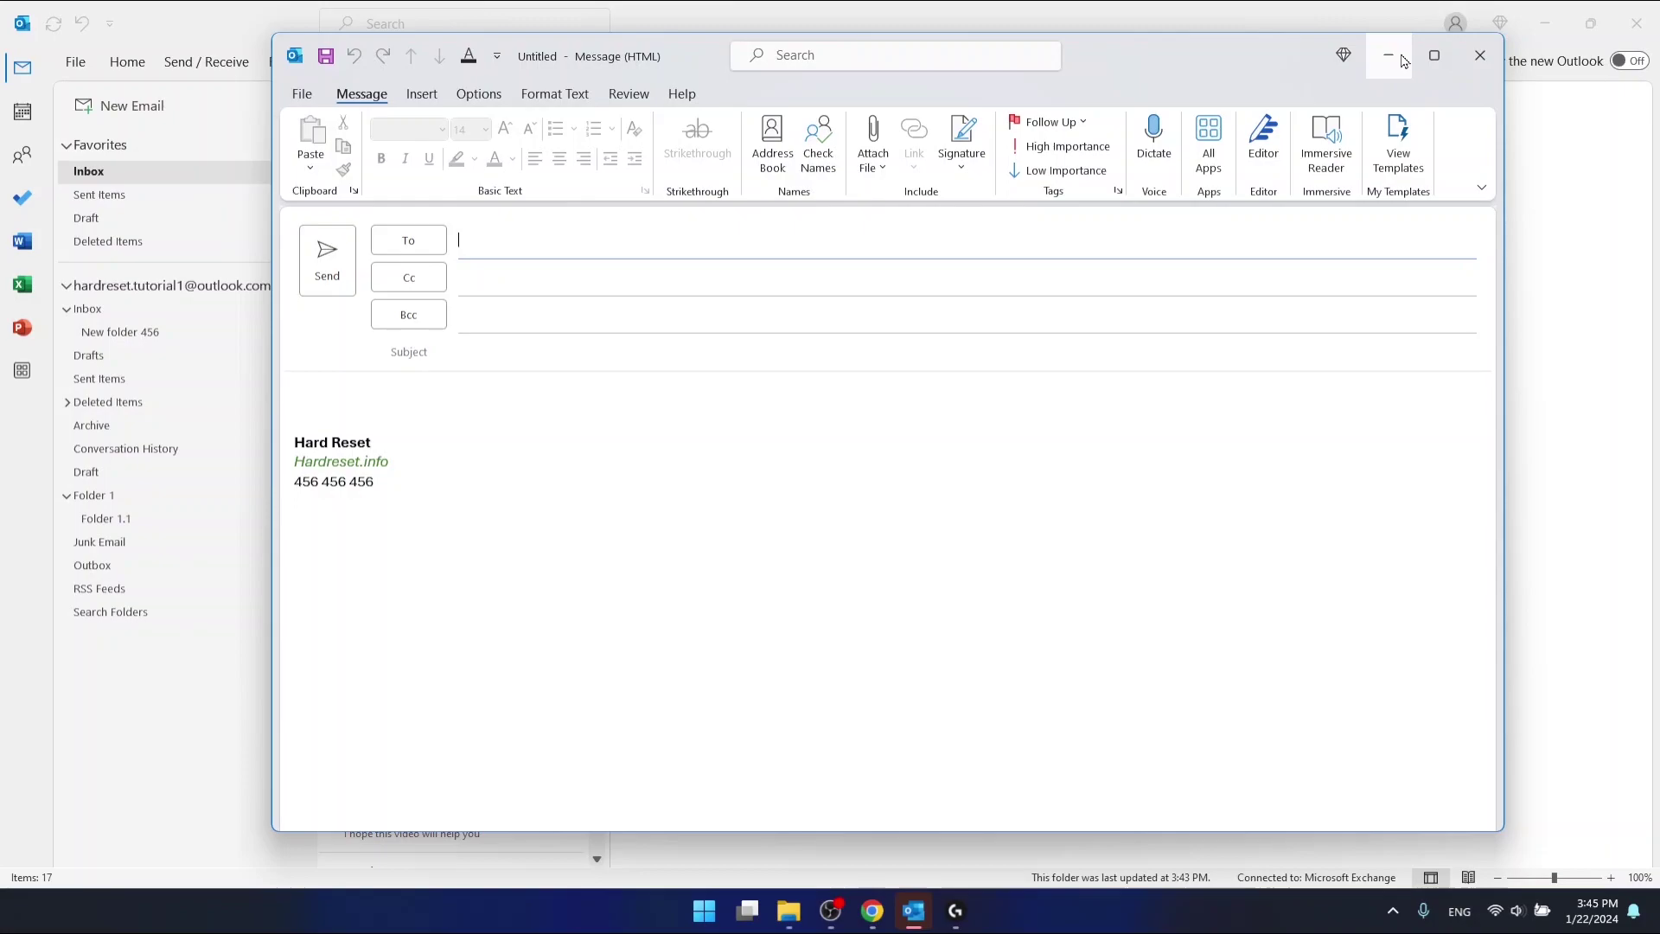
# - Close the untitled message and choose No to discard it
pyautogui.click(1480, 55)
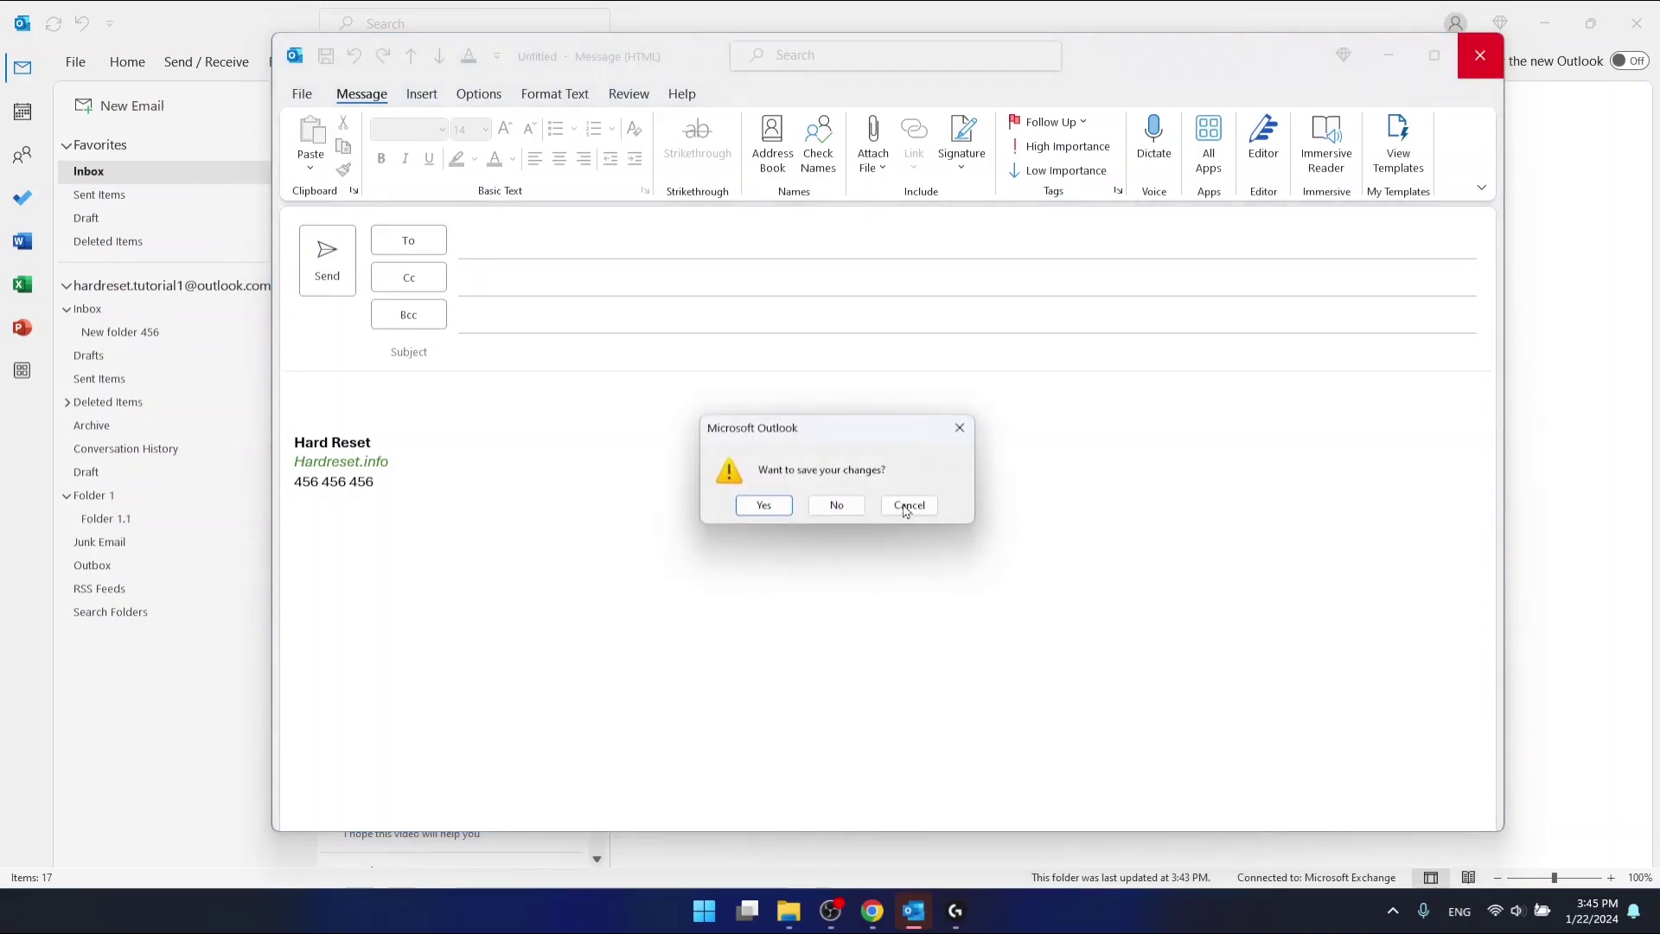
pyautogui.click(845, 506)
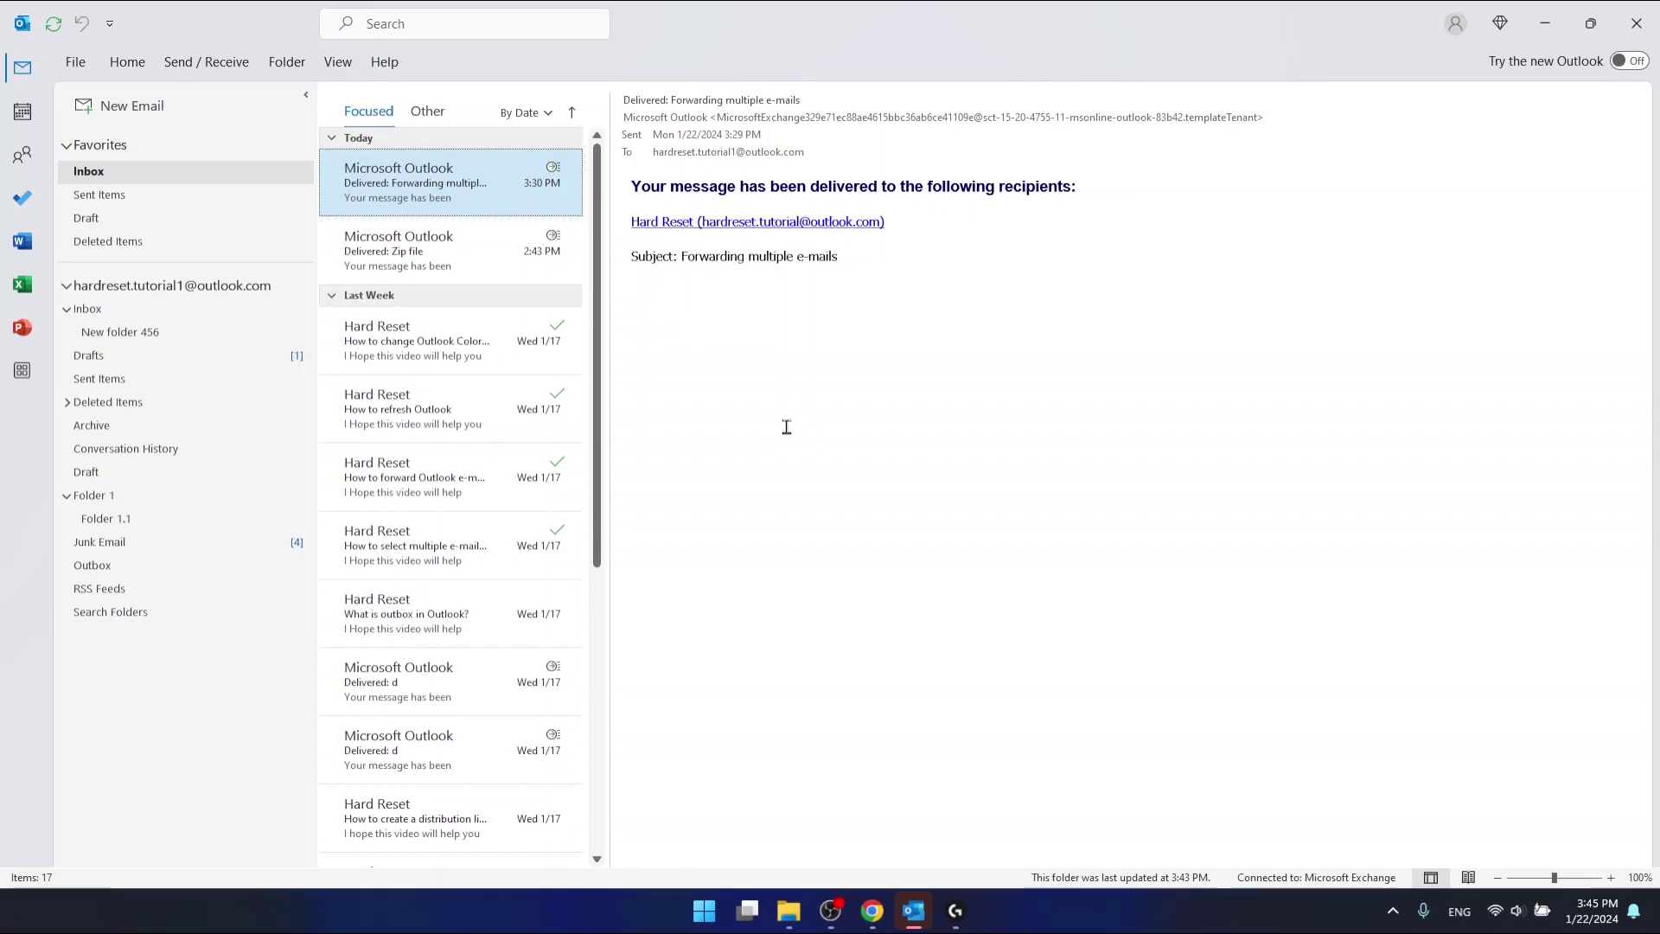
pyautogui.click(76, 62)
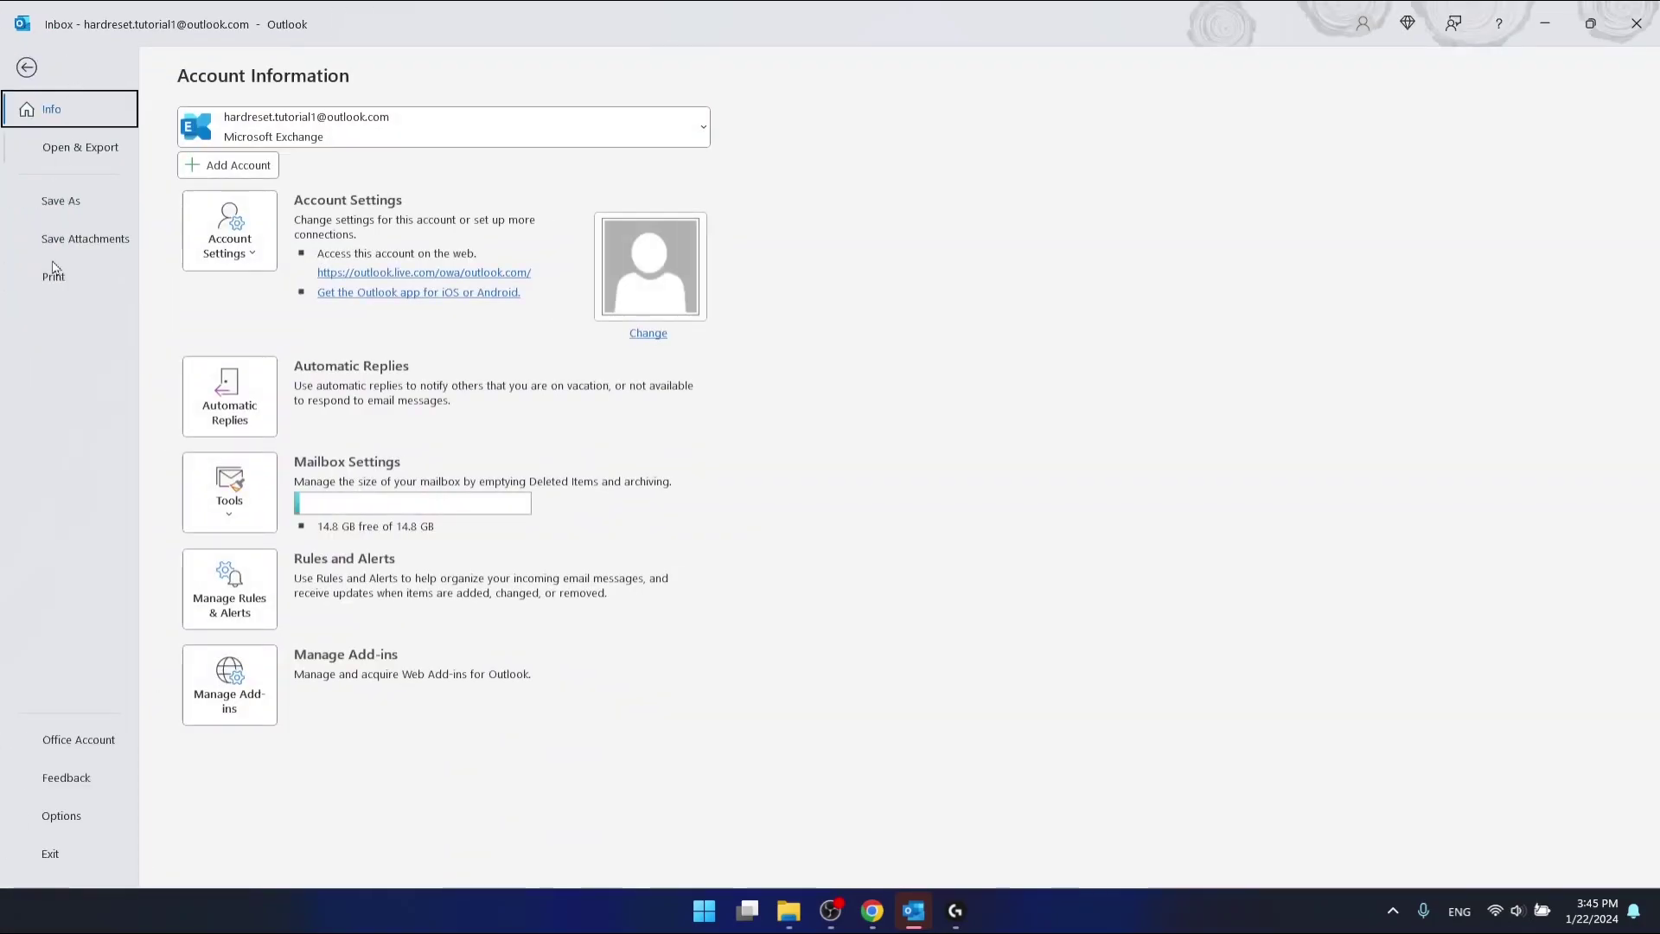
pyautogui.click(60, 815)
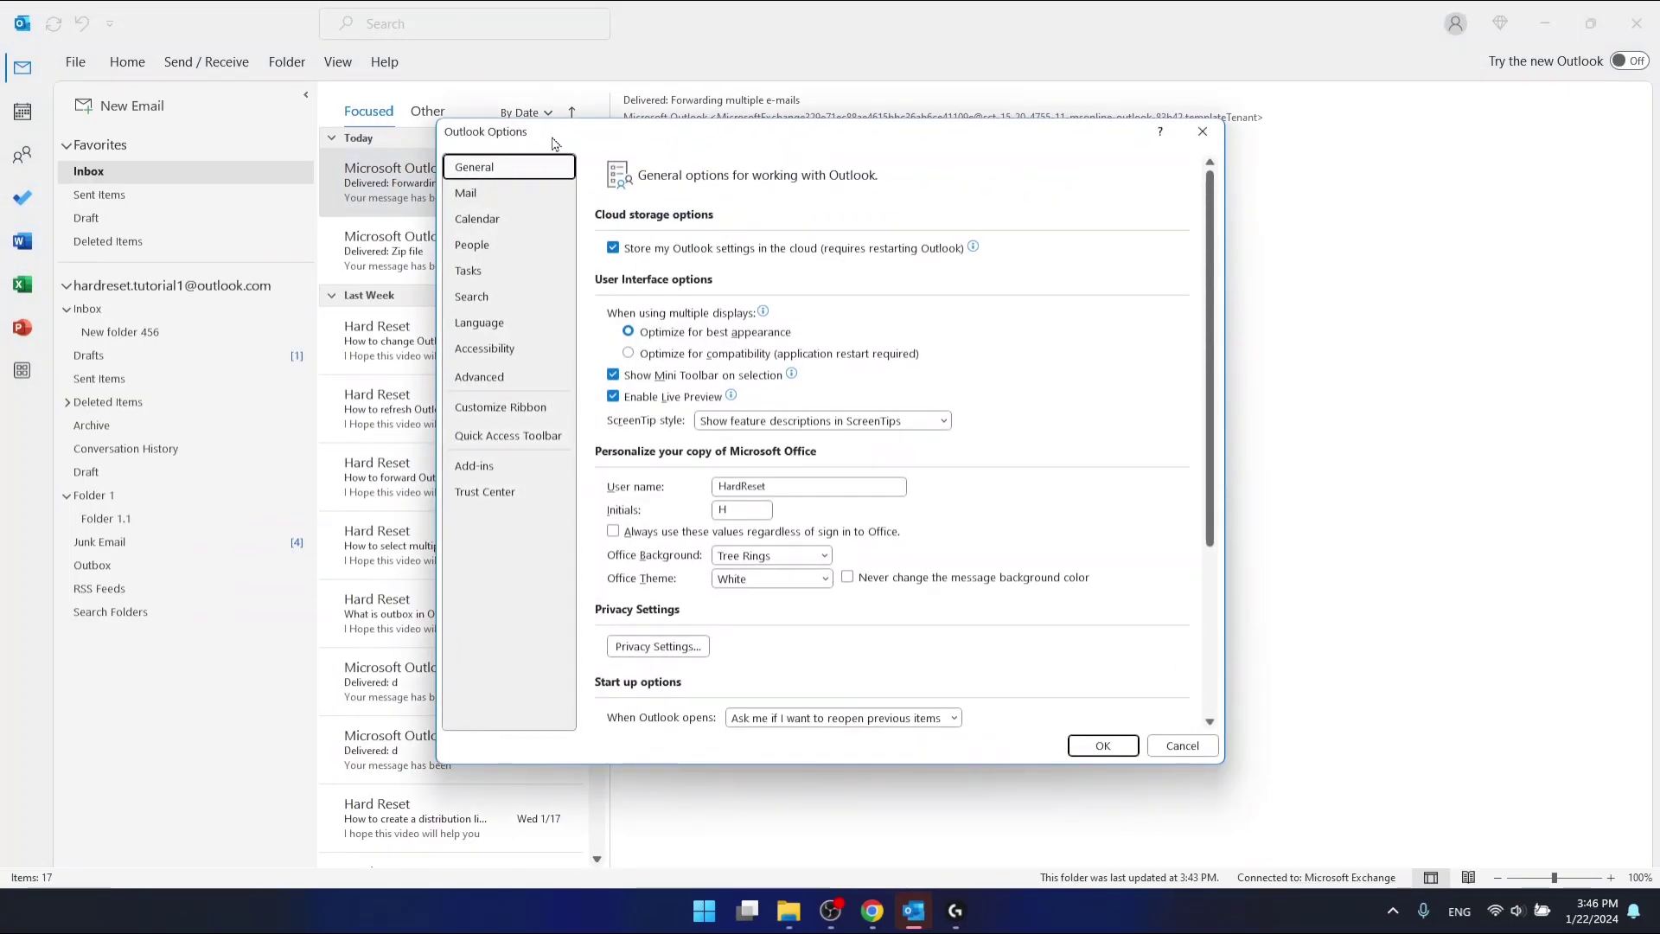
pyautogui.click(1203, 131)
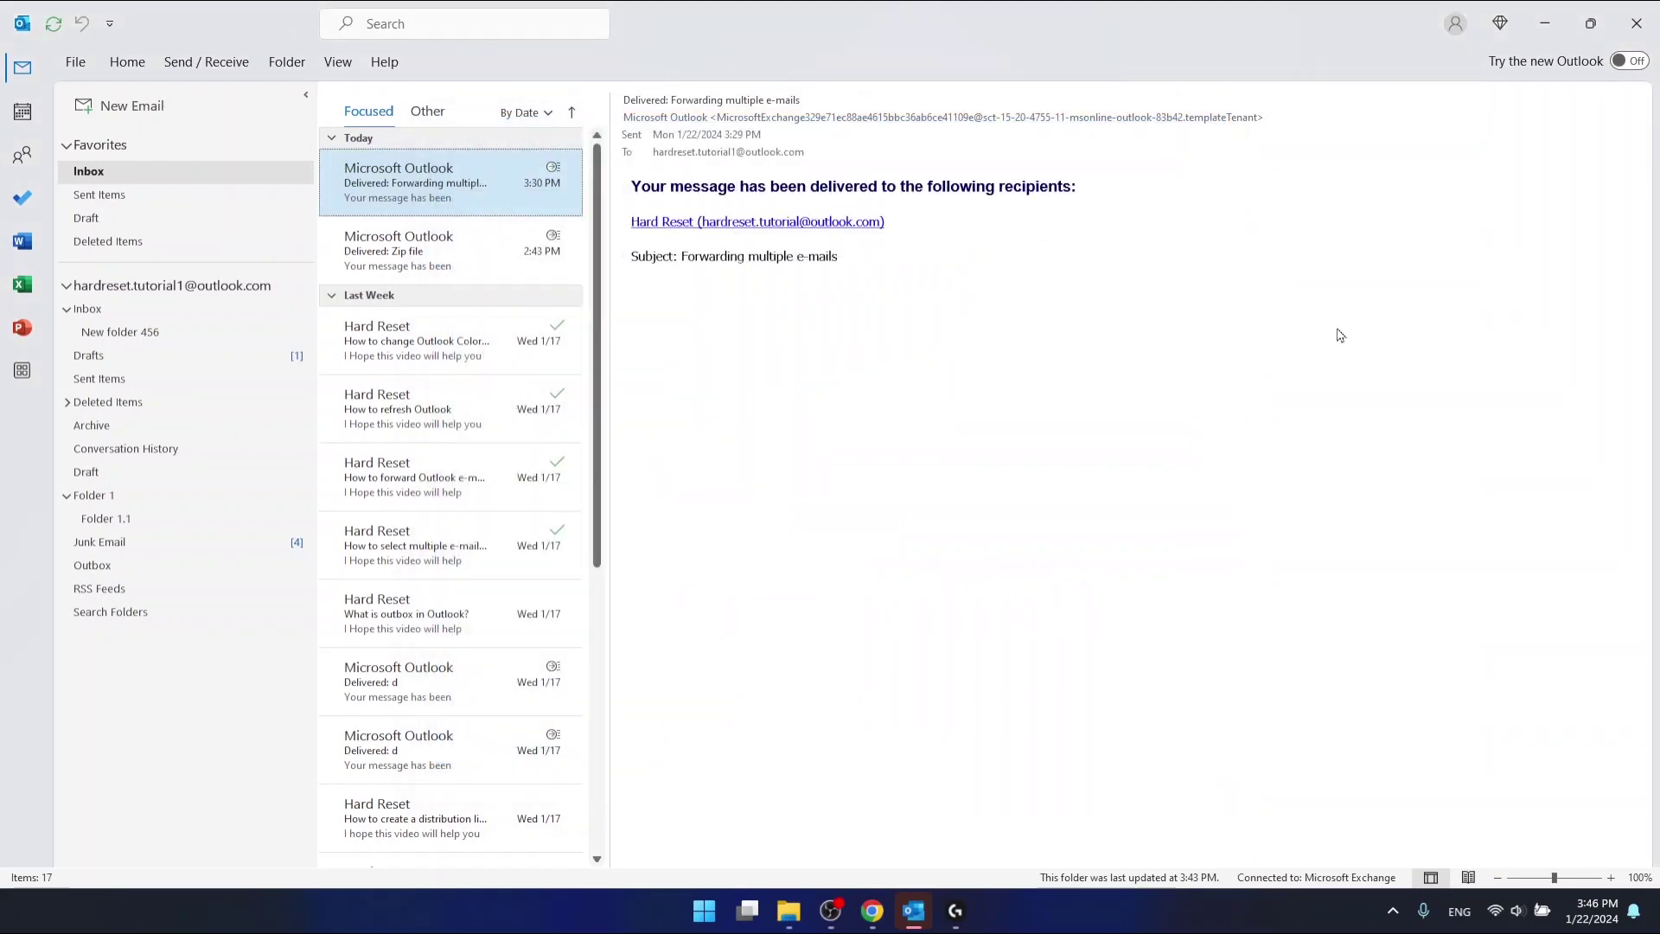